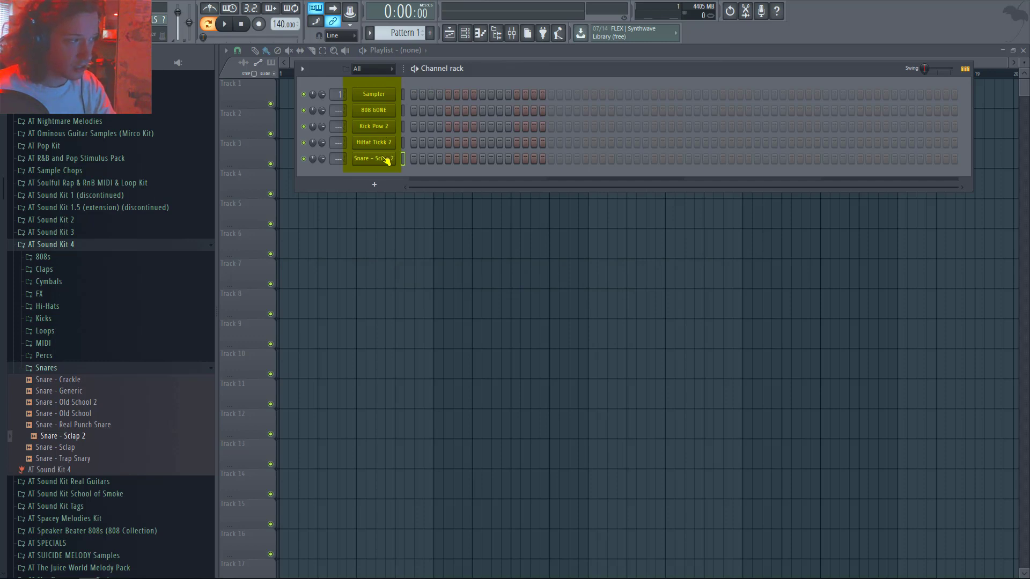
# Step: Switch the Browser from Snares to Percs, grab Perc Rim 3, and browse the Patches Packs folder
pyautogui.click(42, 368)
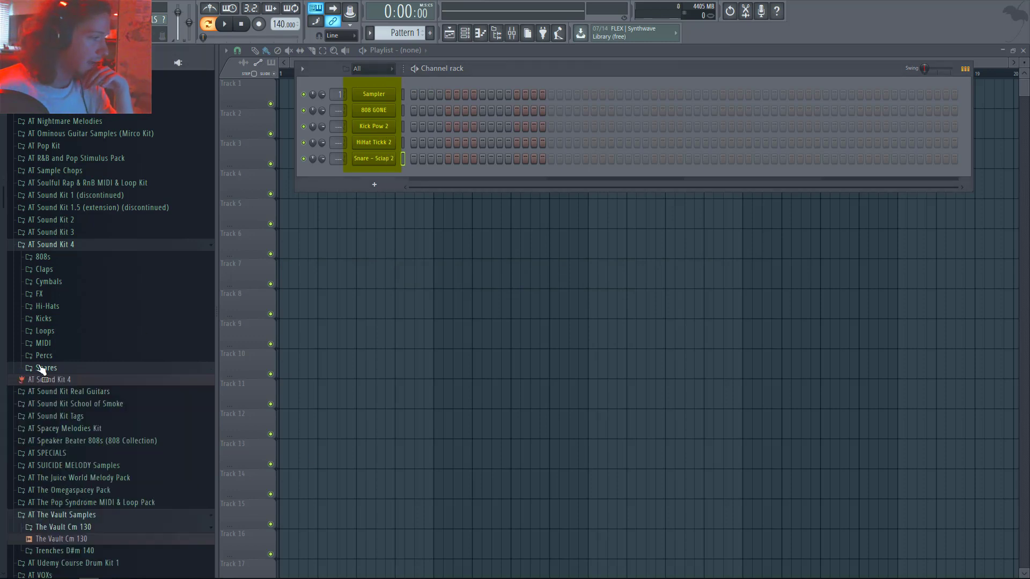
pyautogui.click(45, 355)
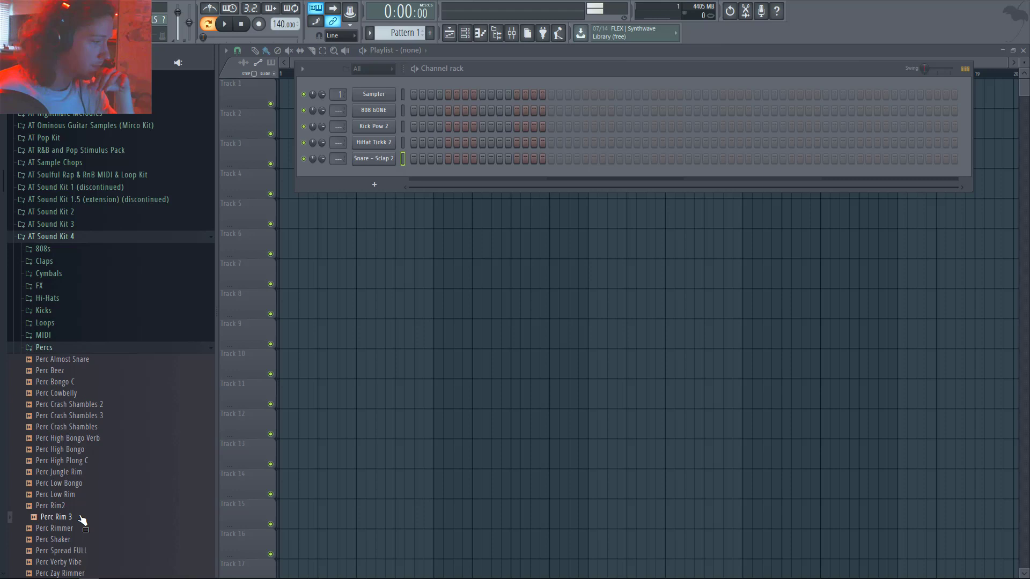
pyautogui.moveTo(80, 516); pyautogui.dragTo(247, 269)
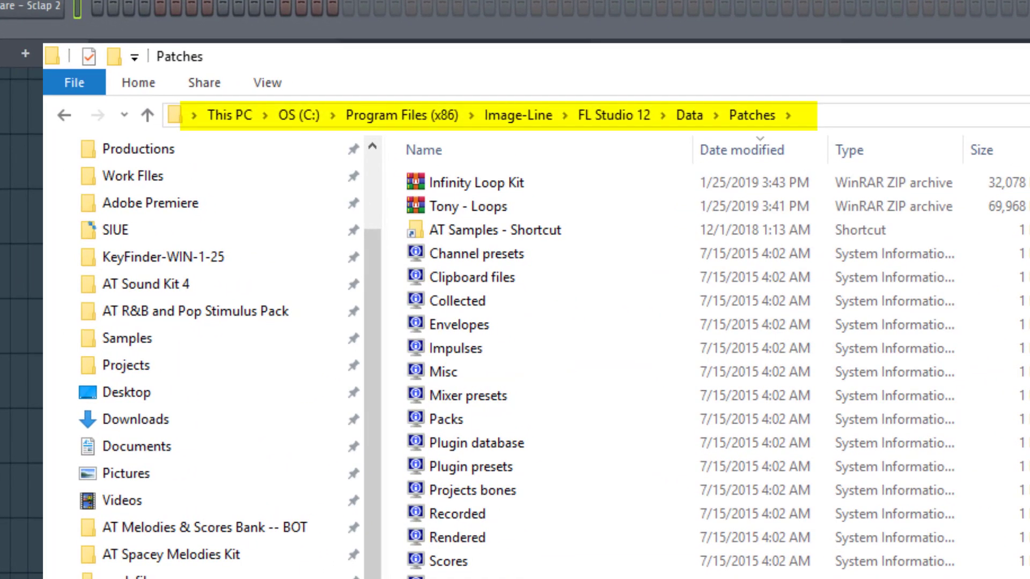
pyautogui.doubleClick(447, 419)
pyautogui.click(614, 114)
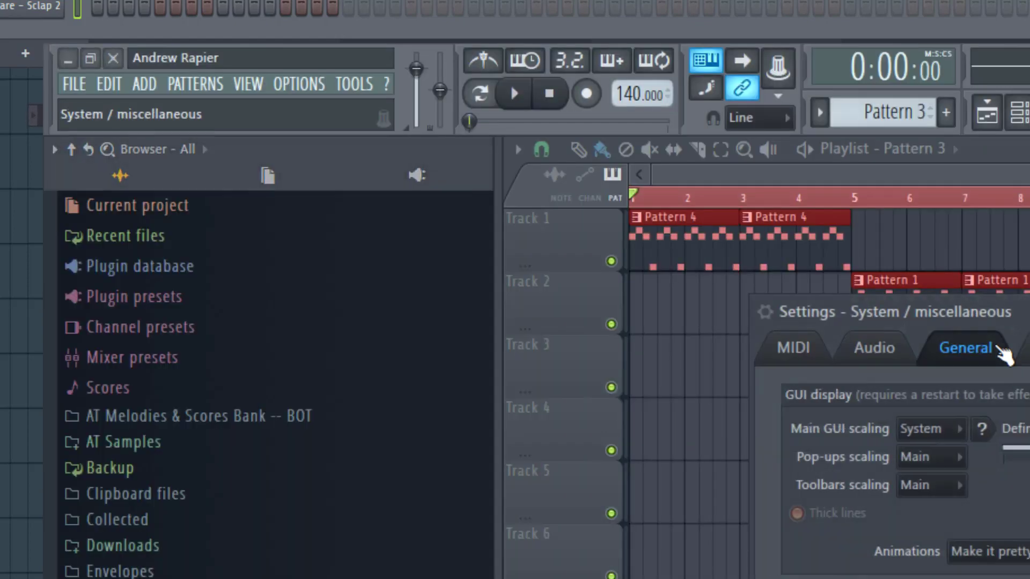
# Step: Select the AT Samples extra search folder, then add Perc Rim 3 as a sixth channel
pyautogui.click(1023, 346)
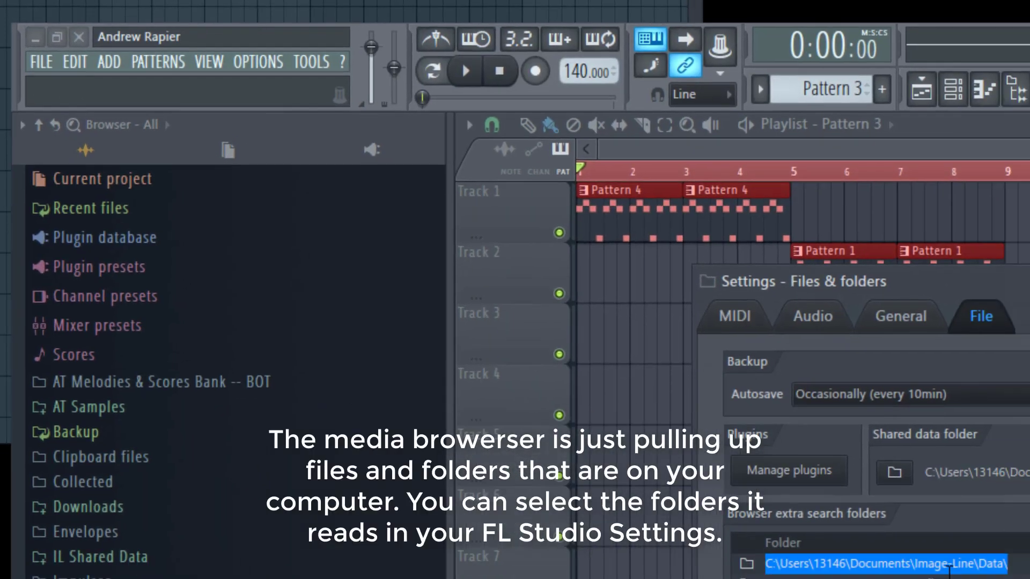
pyautogui.click(1000, 578)
pyautogui.click(950, 578)
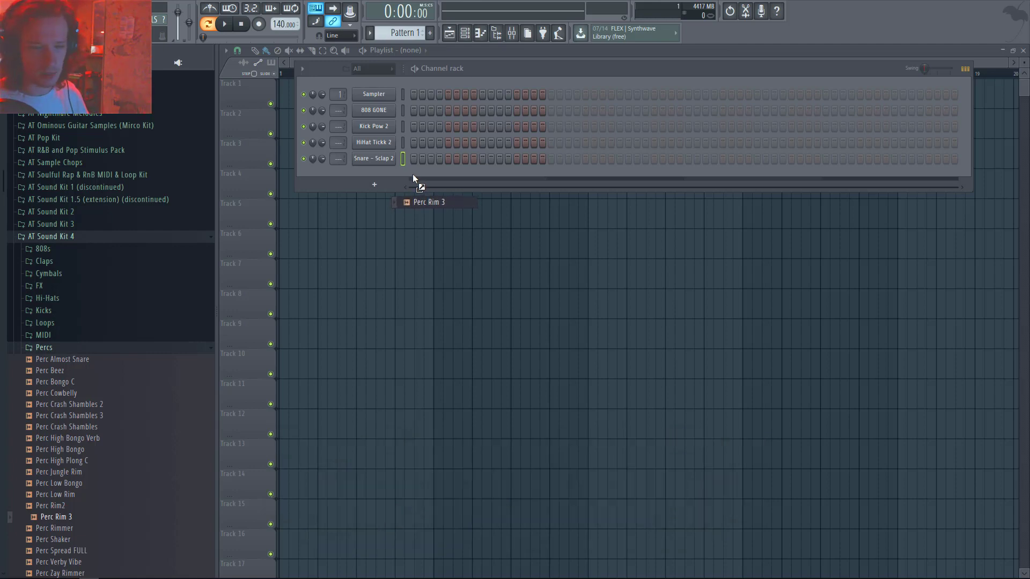
pyautogui.moveTo(413, 174); pyautogui.dragTo(411, 174)
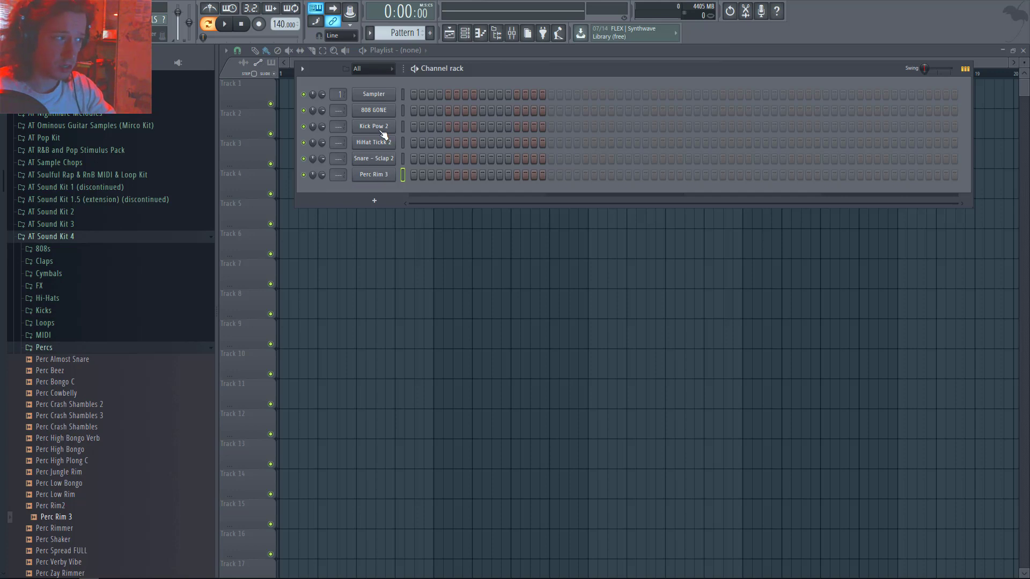
# Step: Swap the first Sampler channel for FL Keys with its Grand Piano preset
pyautogui.rightClick(367, 92)
pyautogui.moveTo(445, 174)
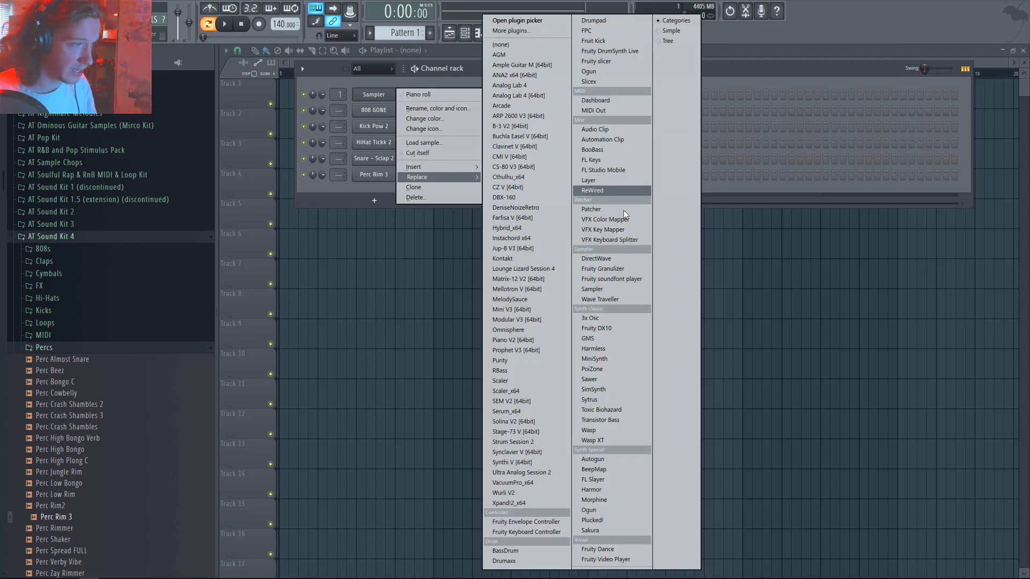
pyautogui.click(621, 164)
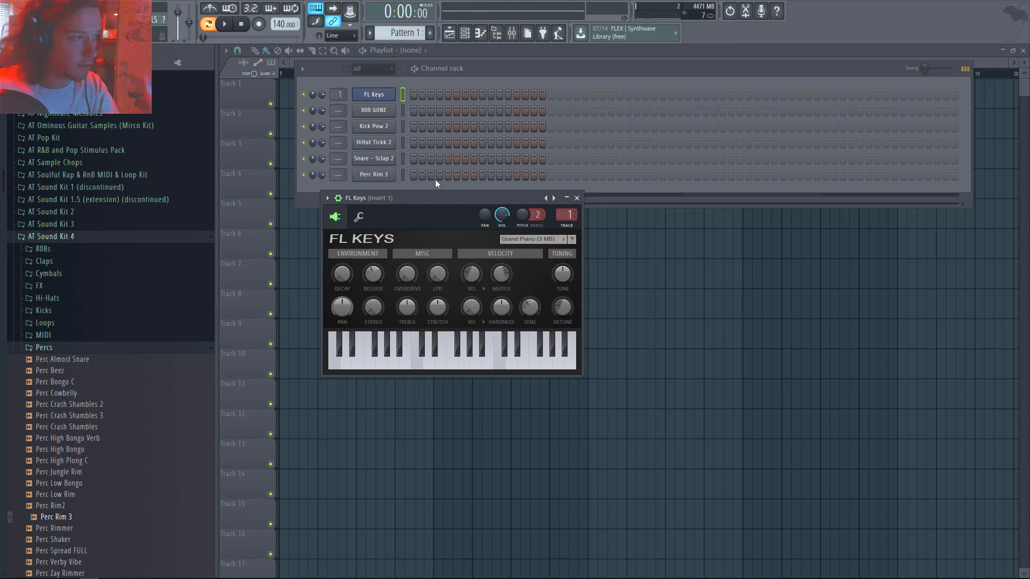
# Step: Open the FL Keys channel's empty Pattern 1 piano roll from its channel menu
pyautogui.rightClick(376, 94)
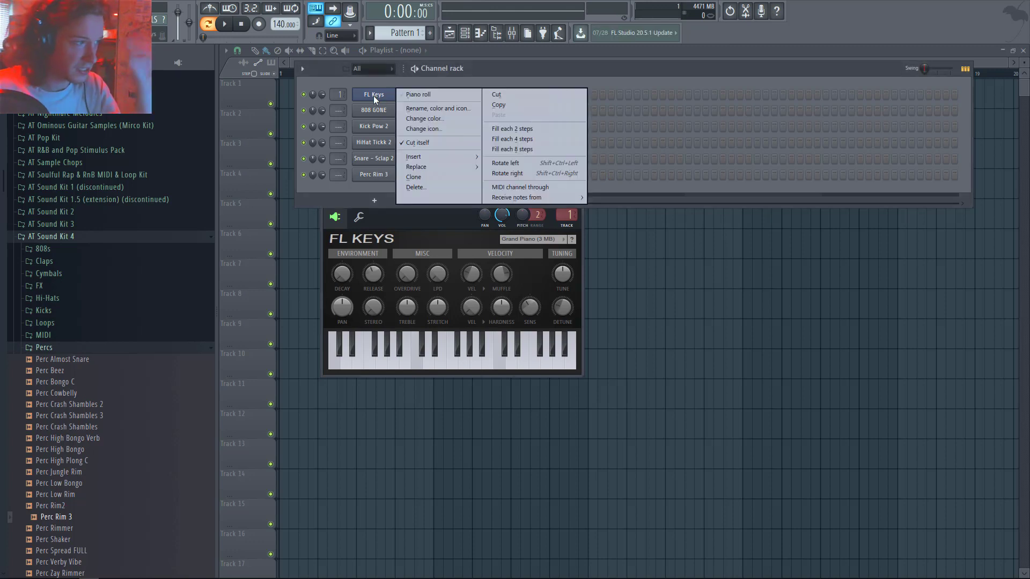
pyautogui.click(362, 95)
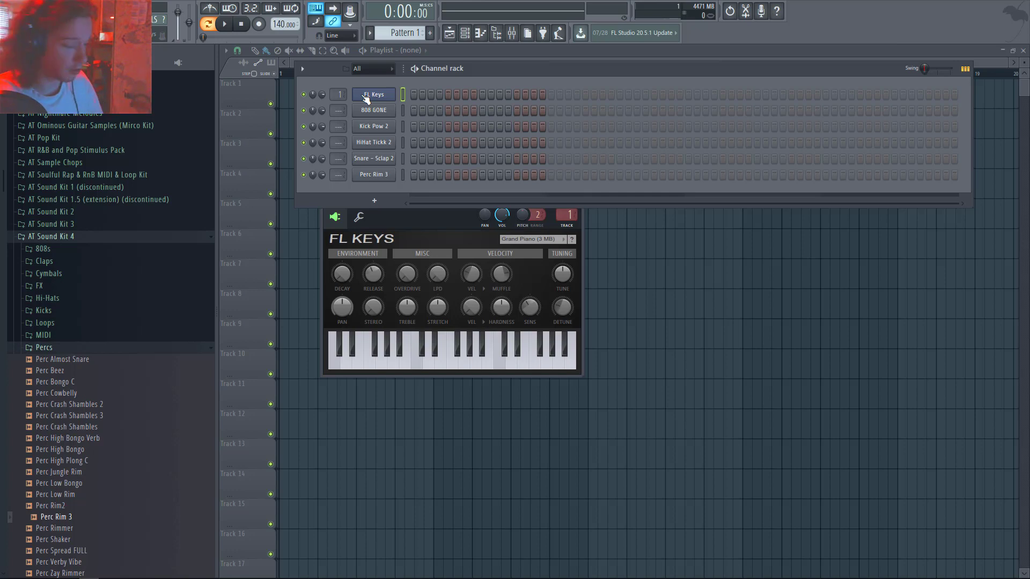
pyautogui.rightClick(369, 96)
pyautogui.click(421, 95)
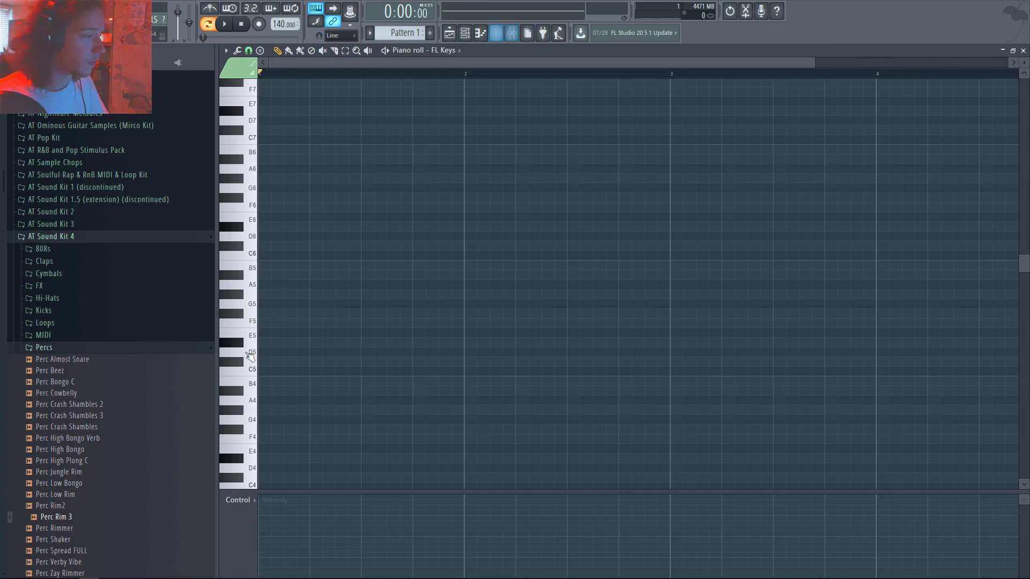
# Step: Write a four-note bar 1 melody: D5, D#5, D5 and A4
pyautogui.click(271, 342)
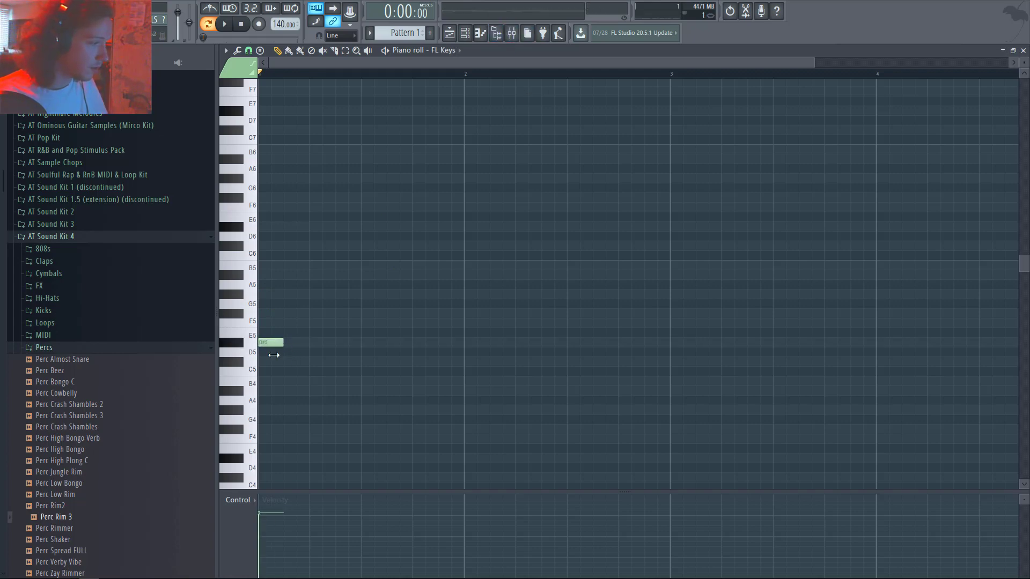
pyautogui.moveTo(271, 343); pyautogui.dragTo(271, 352)
pyautogui.click(311, 343)
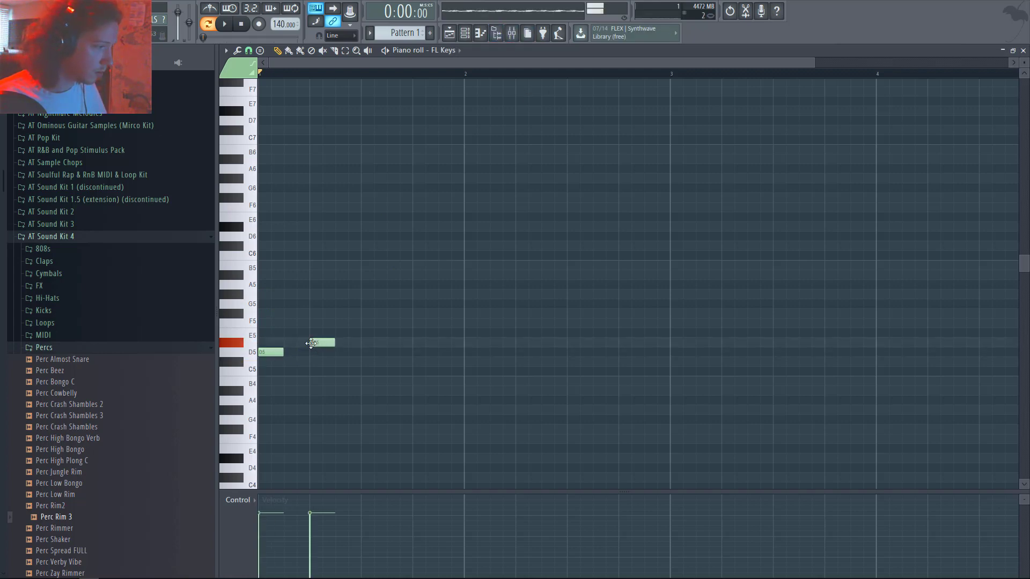
pyautogui.click(368, 351)
pyautogui.click(416, 391)
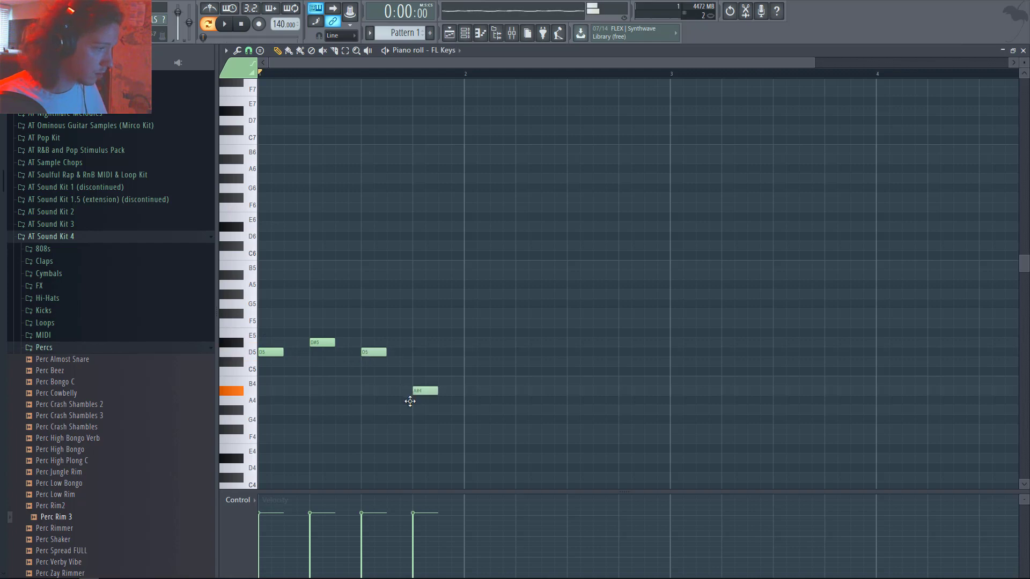
pyautogui.moveTo(410, 401); pyautogui.dragTo(420, 402)
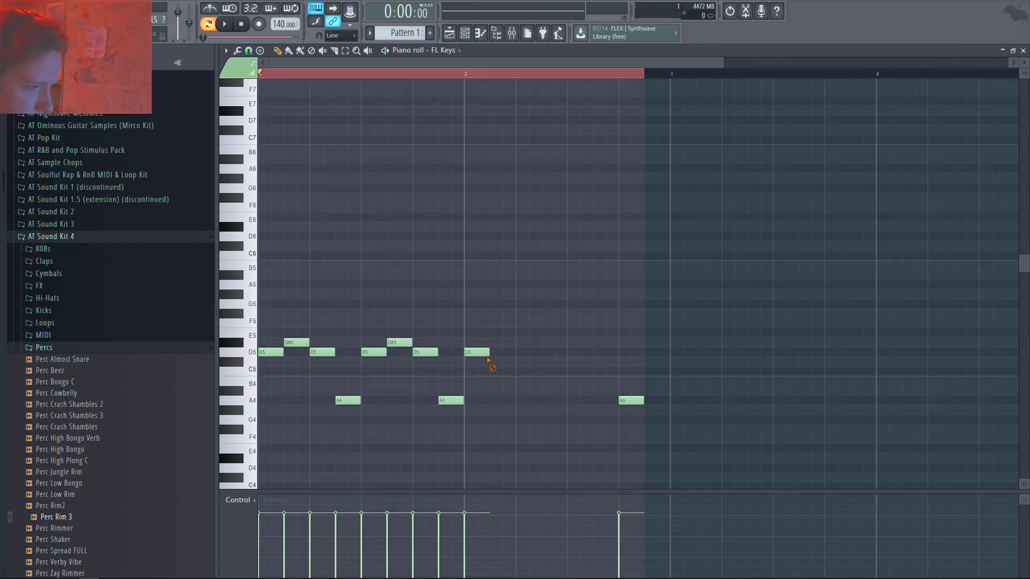
# Step: Delete two stray bar 2 notes and duplicate the melody into bar 2
pyautogui.rightClick(477, 353)
pyautogui.rightClick(631, 402)
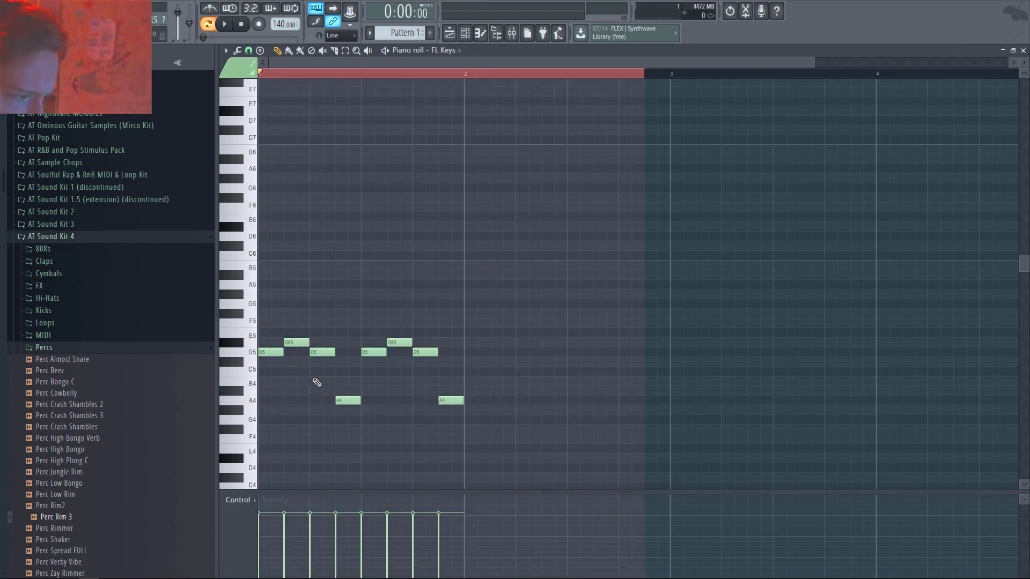
pyautogui.hotkey('ctrl', 'a')
pyautogui.hotkey('ctrl', 'b')
# Step: Close the piano roll, play Pattern 1 to hear the melody, and open the FL Keys channel options
pyautogui.press('F7')
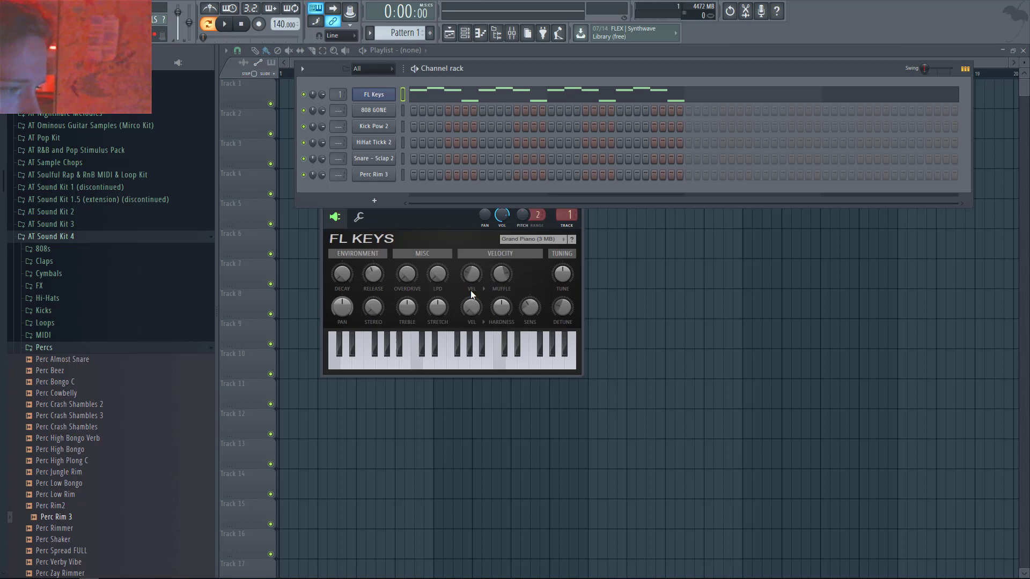
pyautogui.press('space')
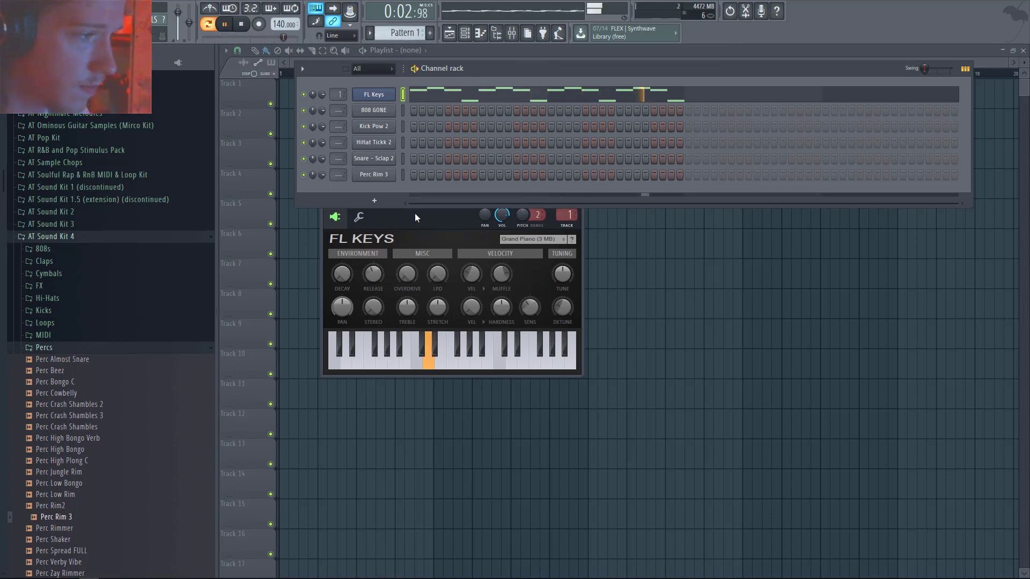
pyautogui.press('space')
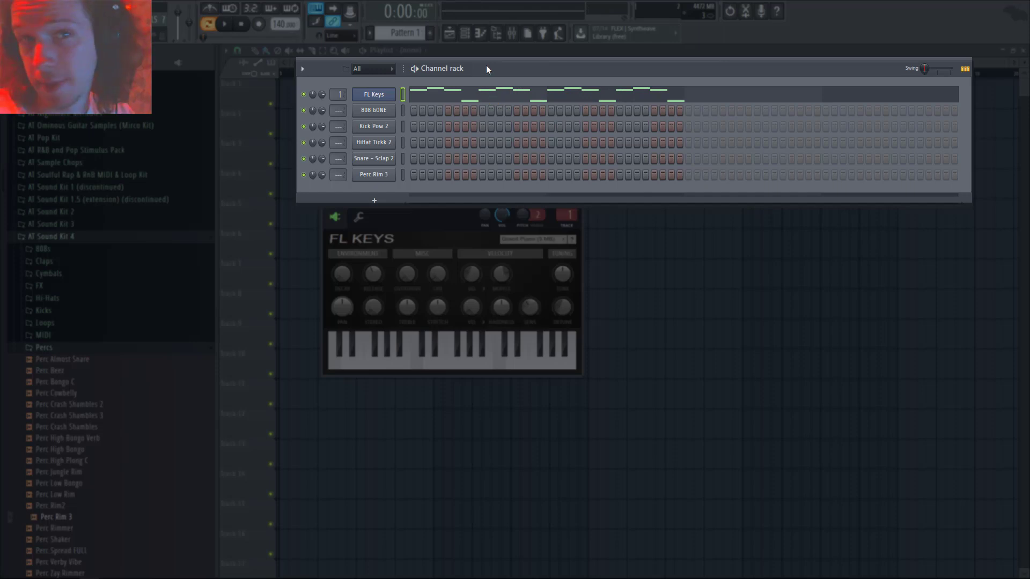
pyautogui.rightClick(369, 94)
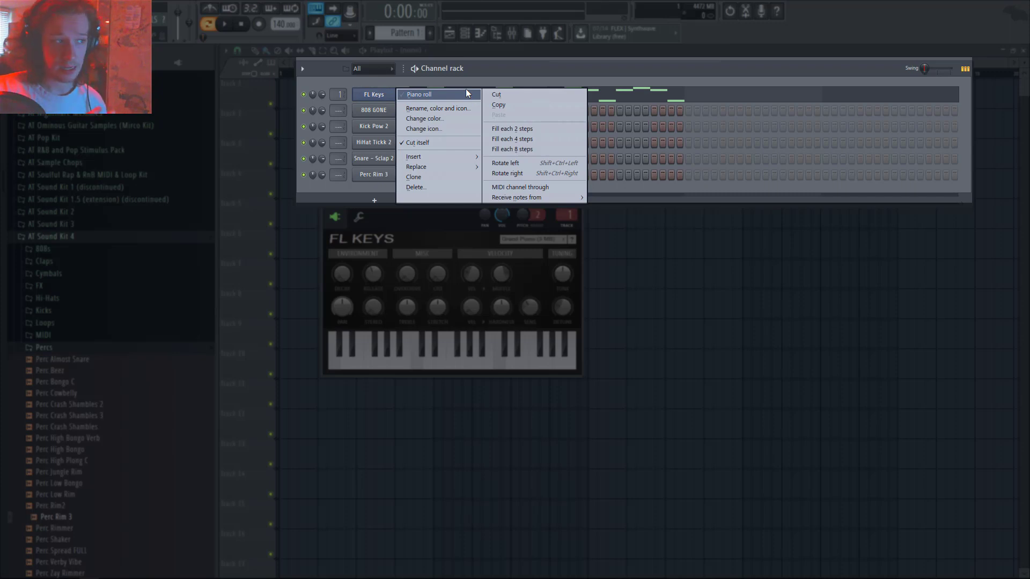
# Step: Add a snare hit, fill HiHat Tickk 2 every second step, and play back the drums
pyautogui.click(689, 79)
pyautogui.click(482, 159)
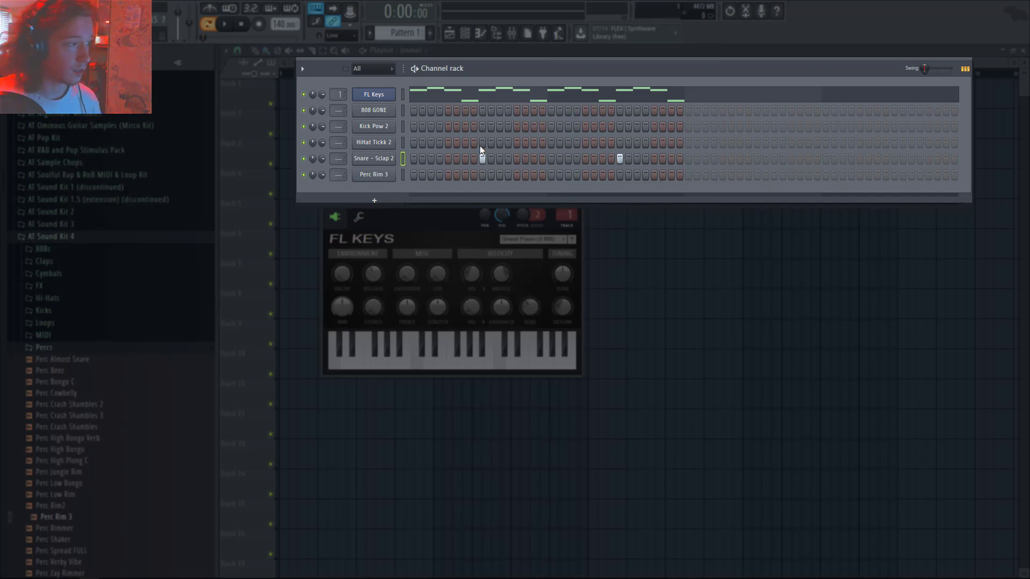
pyautogui.rightClick(392, 140)
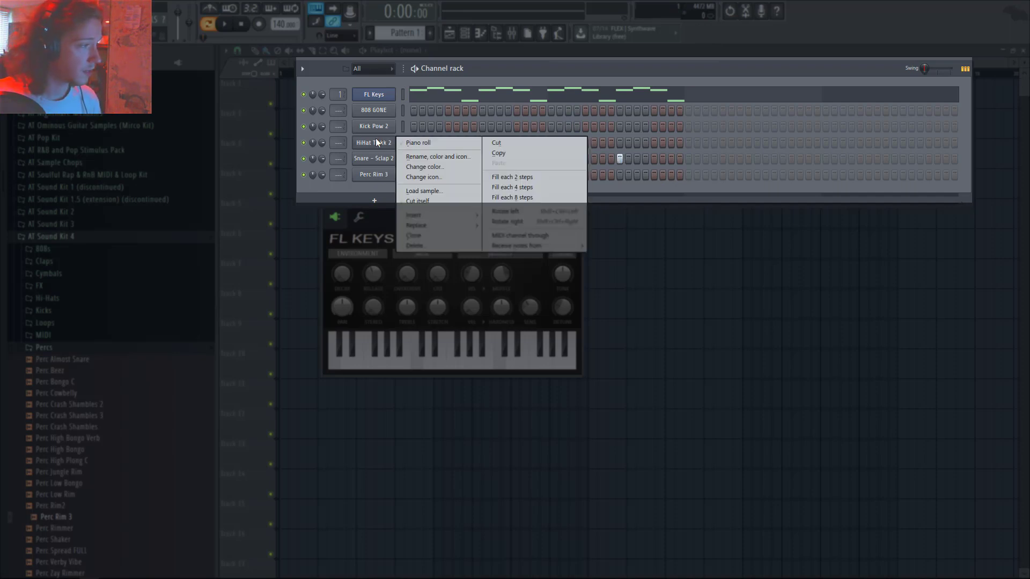
pyautogui.click(532, 179)
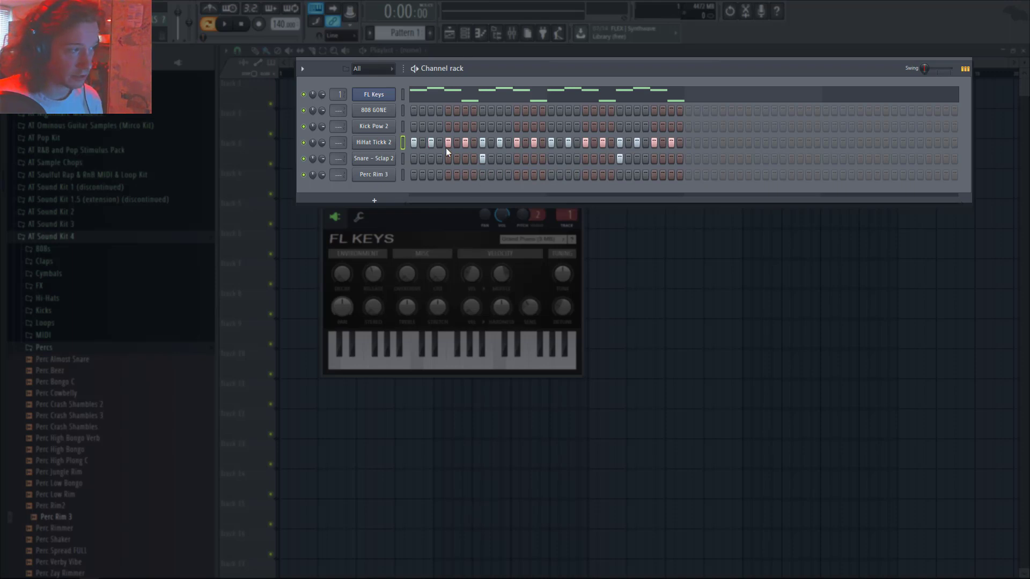
pyautogui.press('space')
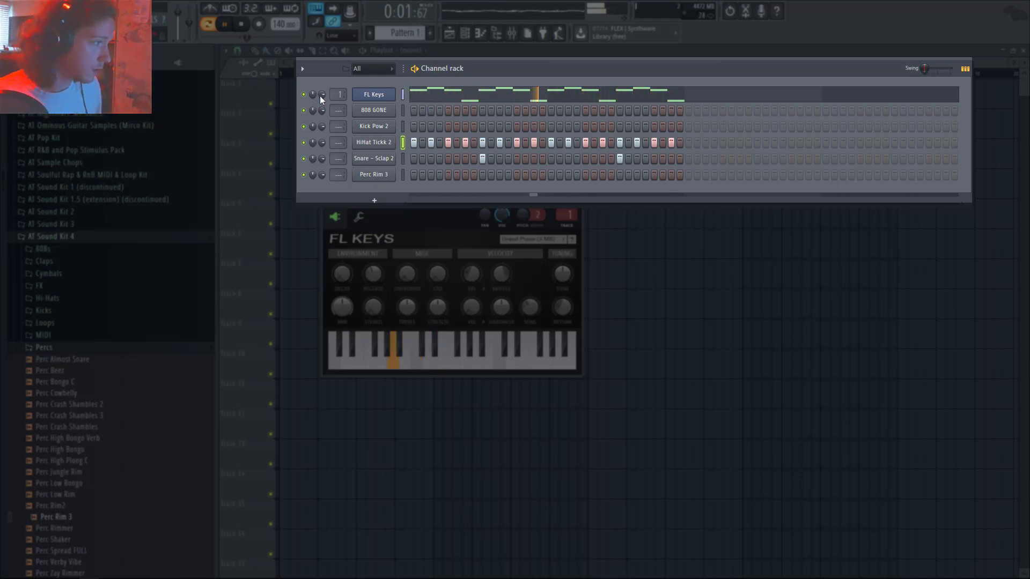
pyautogui.press('space')
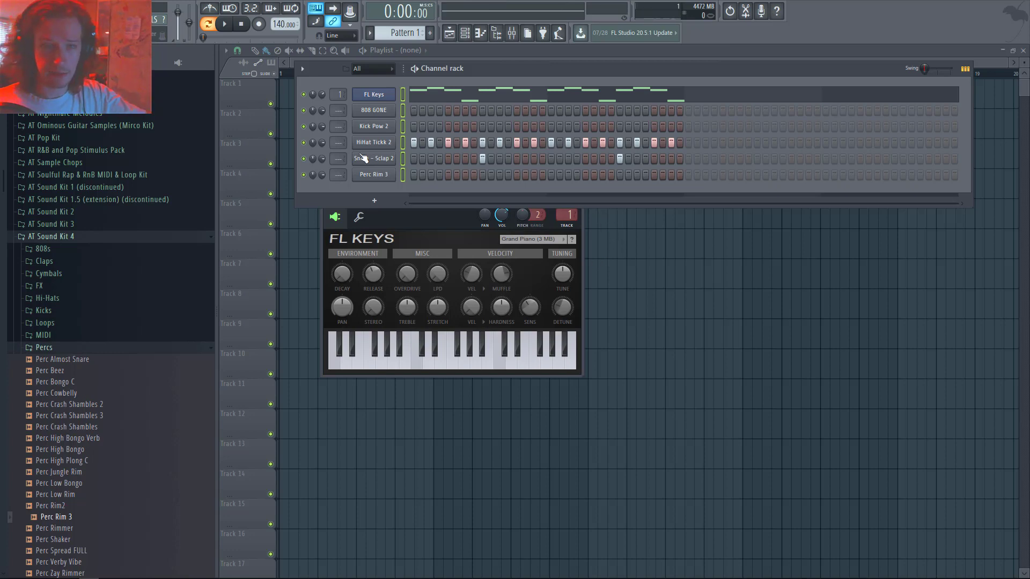
# Step: Open the Mixer and route each channel to its own insert, 1 through 6
pyautogui.click(512, 34)
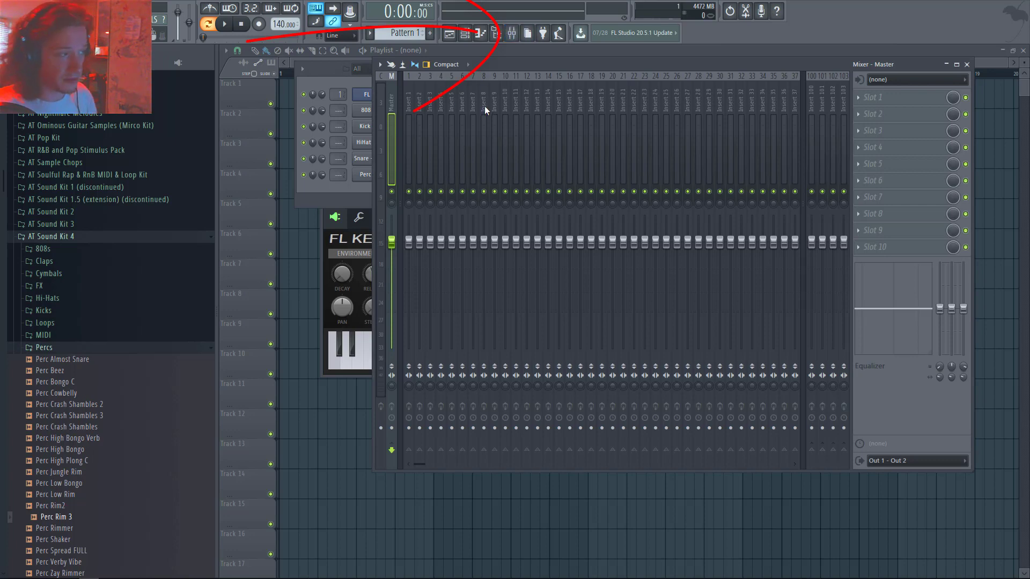
pyautogui.click(418, 116)
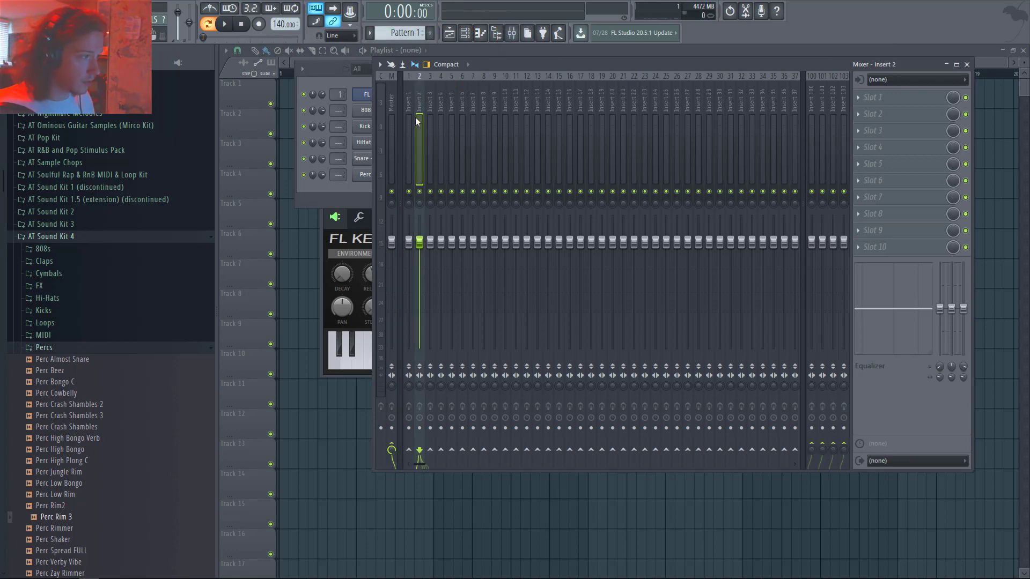
pyautogui.click(409, 119)
pyautogui.rightClick(409, 119)
pyautogui.moveTo(487, 162)
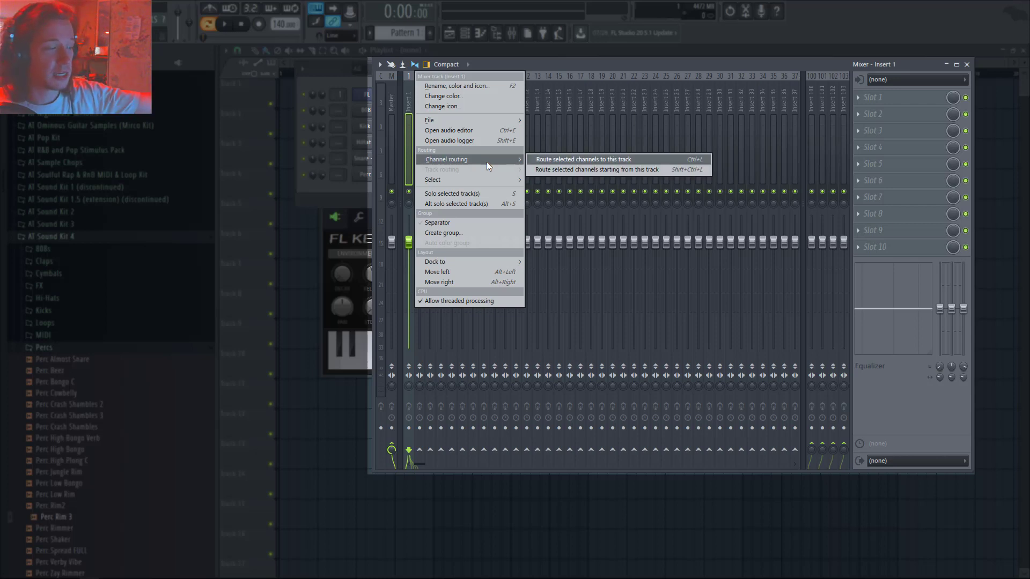
pyautogui.click(586, 170)
# Step: Lower the volume of inserts 1–6 together, play to check the mix, and select the Master track
pyautogui.click(473, 128)
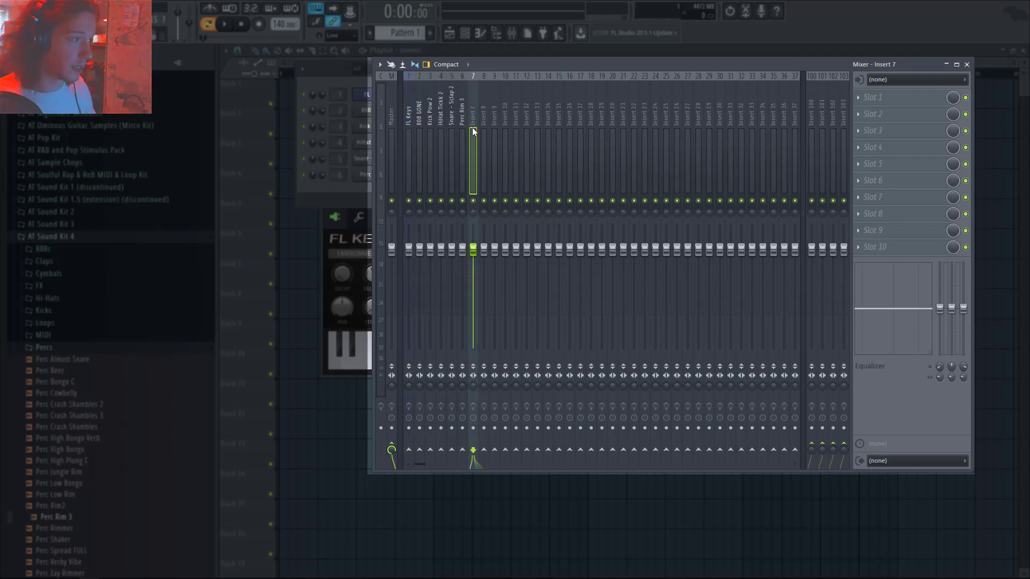
pyautogui.moveTo(463, 132); pyautogui.dragTo(407, 140)
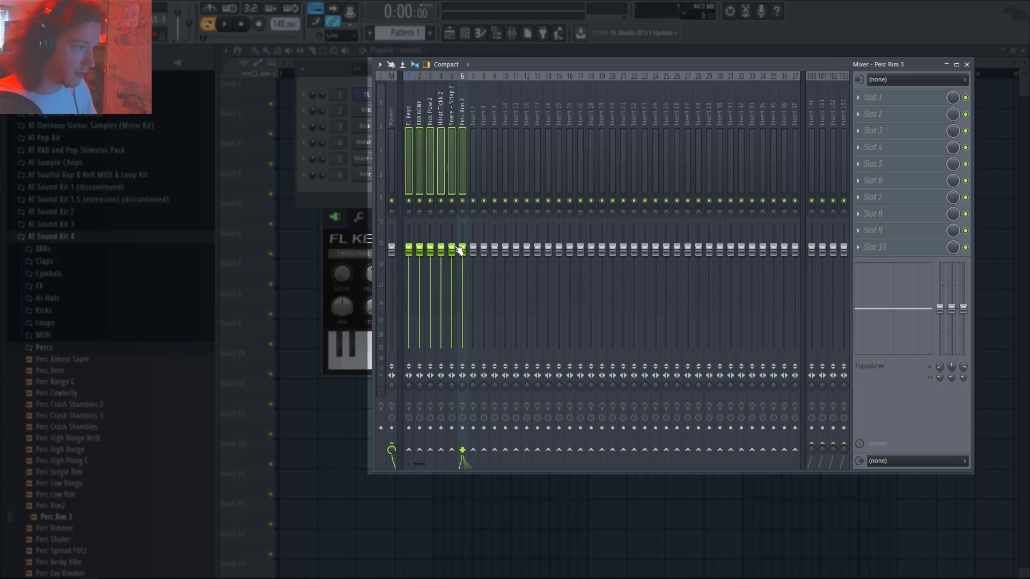
pyautogui.moveTo(458, 249); pyautogui.dragTo(409, 268)
pyautogui.click(429, 257)
pyautogui.press('space')
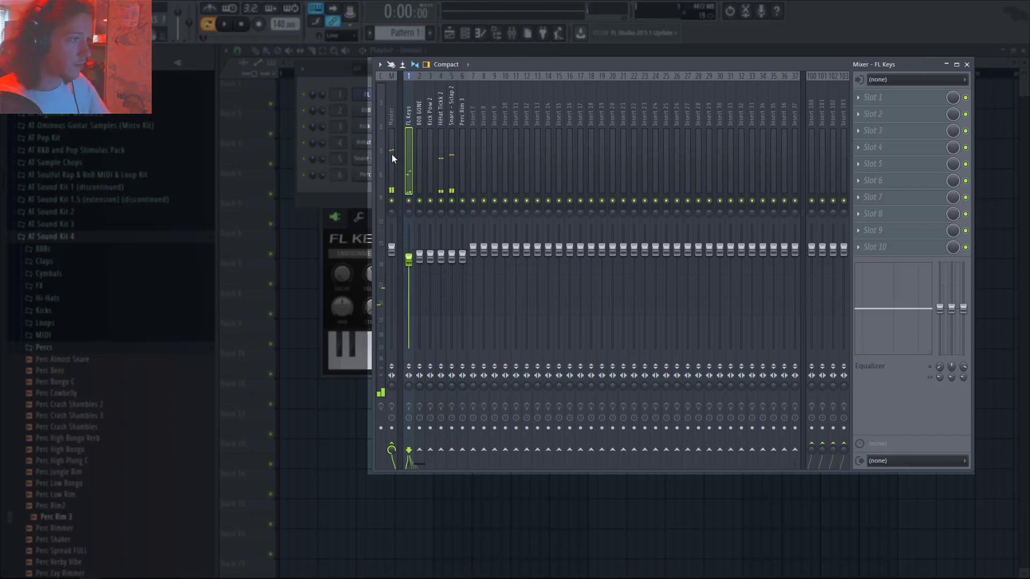
pyautogui.press('space')
pyautogui.click(462, 161)
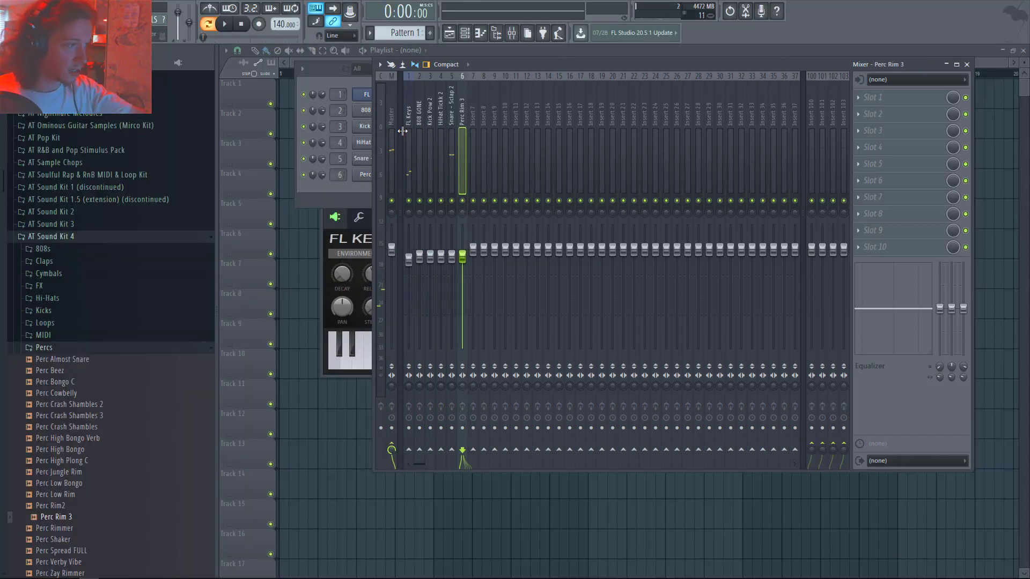
pyautogui.click(394, 132)
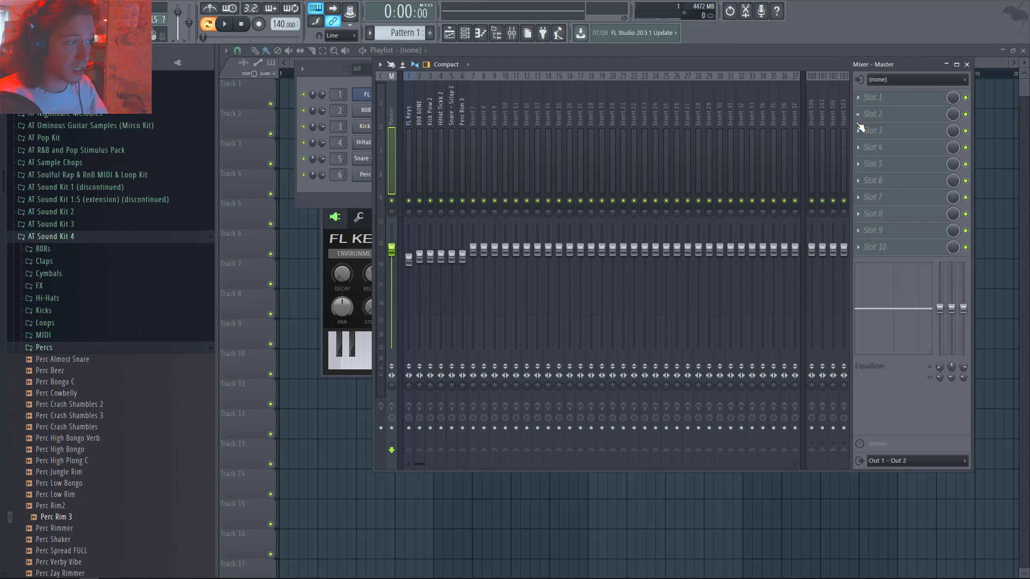
# Step: Load Gross Beat in the Master's second slot with the Momentary preset and 1/2 Speed, then play
pyautogui.click(859, 123)
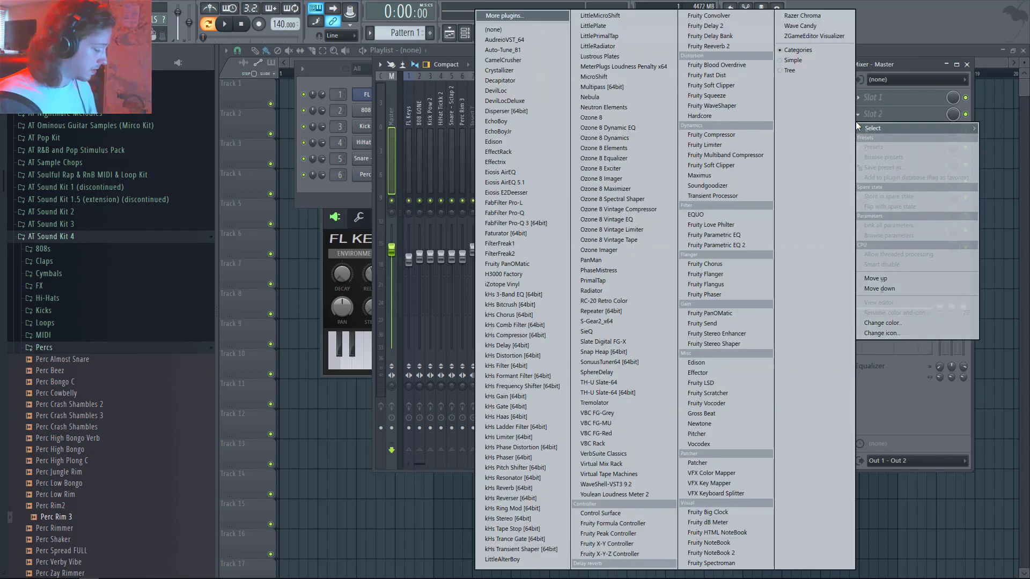
pyautogui.click(855, 121)
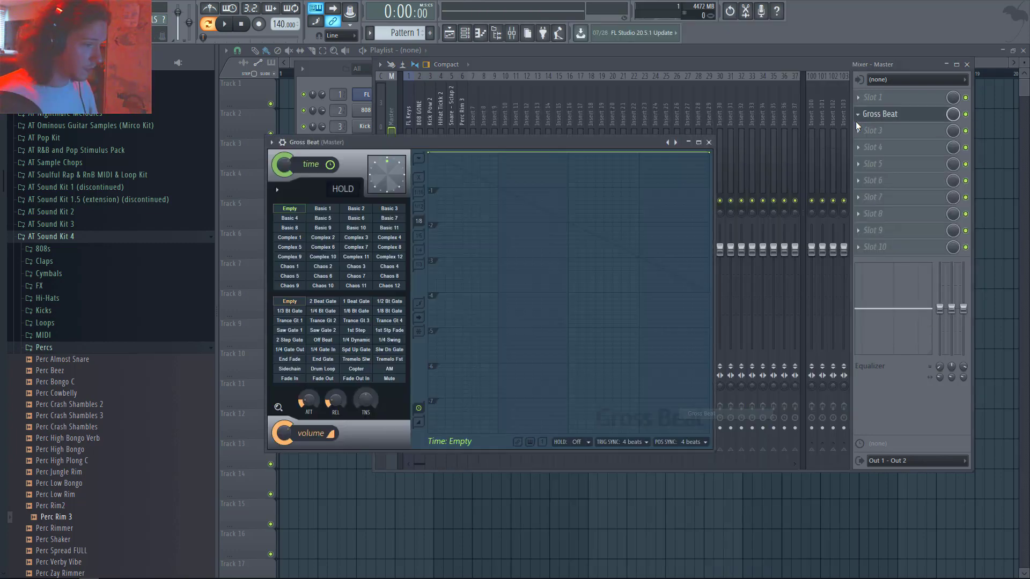
pyautogui.click(283, 143)
pyautogui.moveTo(333, 174)
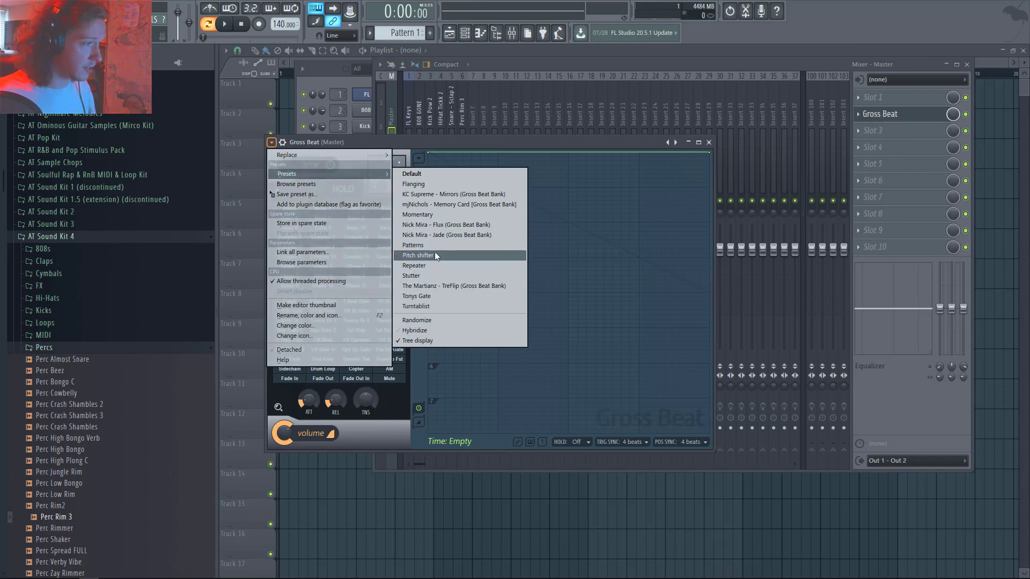
pyautogui.click(426, 215)
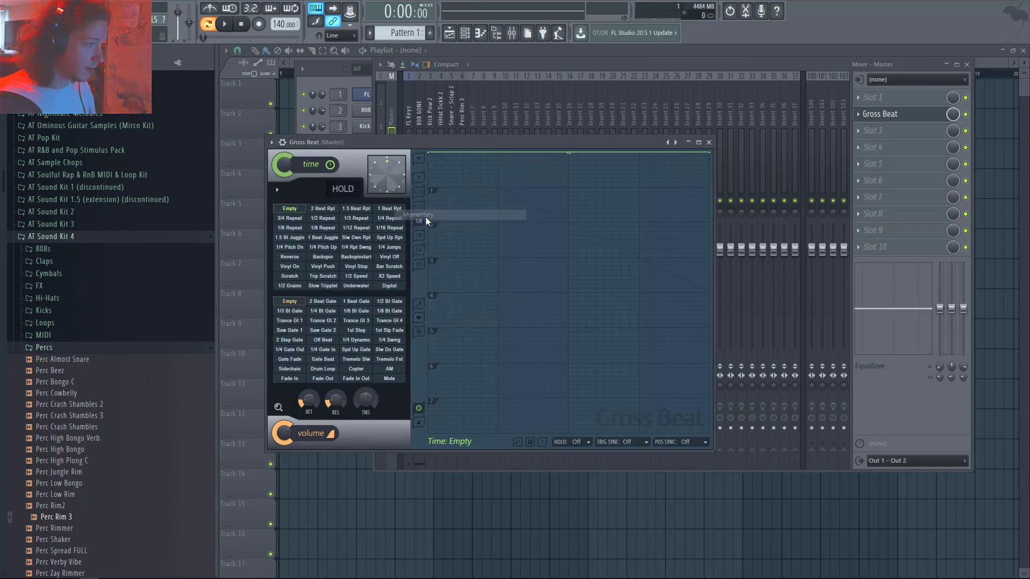
pyautogui.click(358, 275)
pyautogui.press('space')
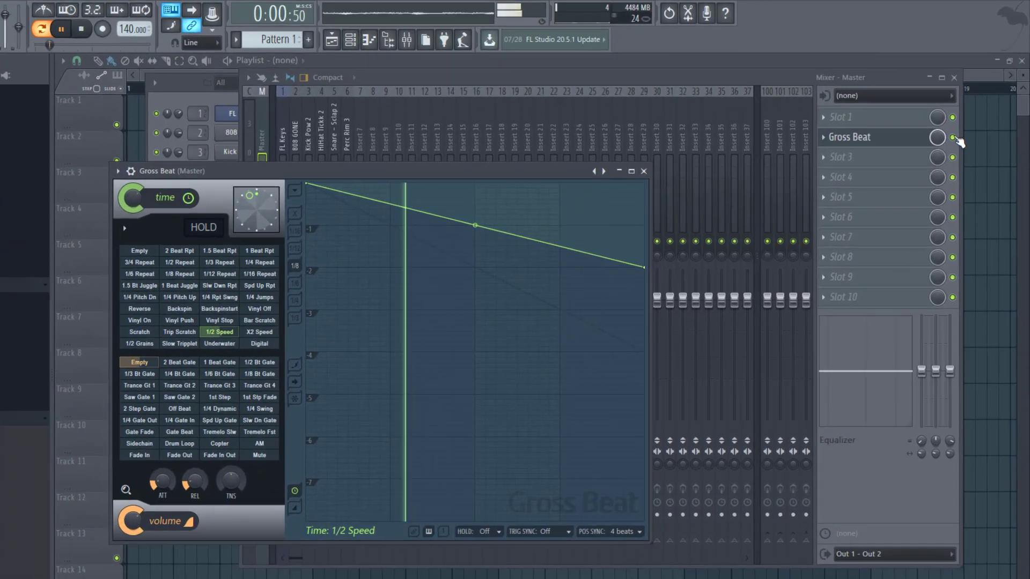
pyautogui.click(966, 114)
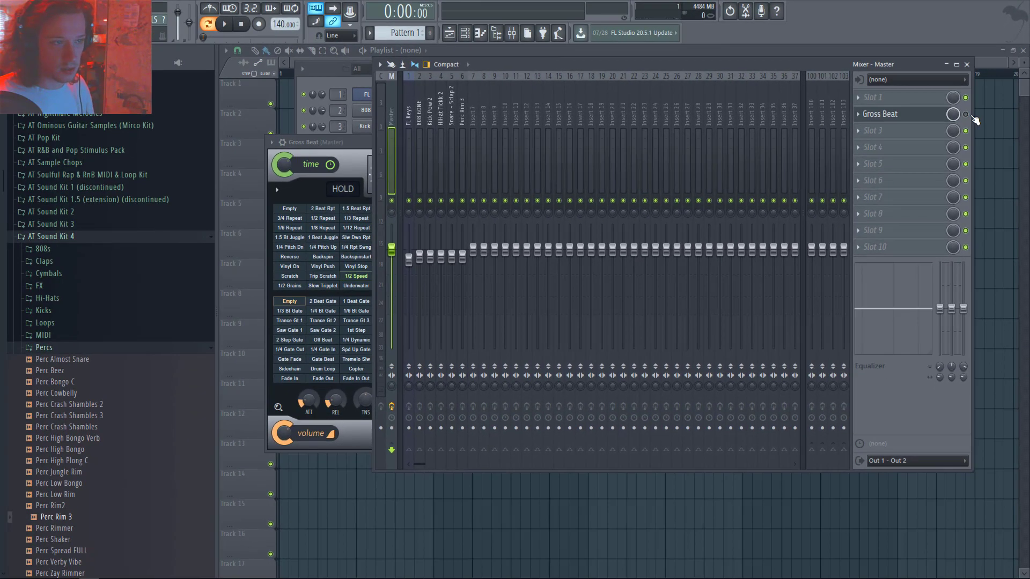
# Step: Bypass Gross Beat, stop playback, and bring the Channel rack to the front
pyautogui.click(965, 114)
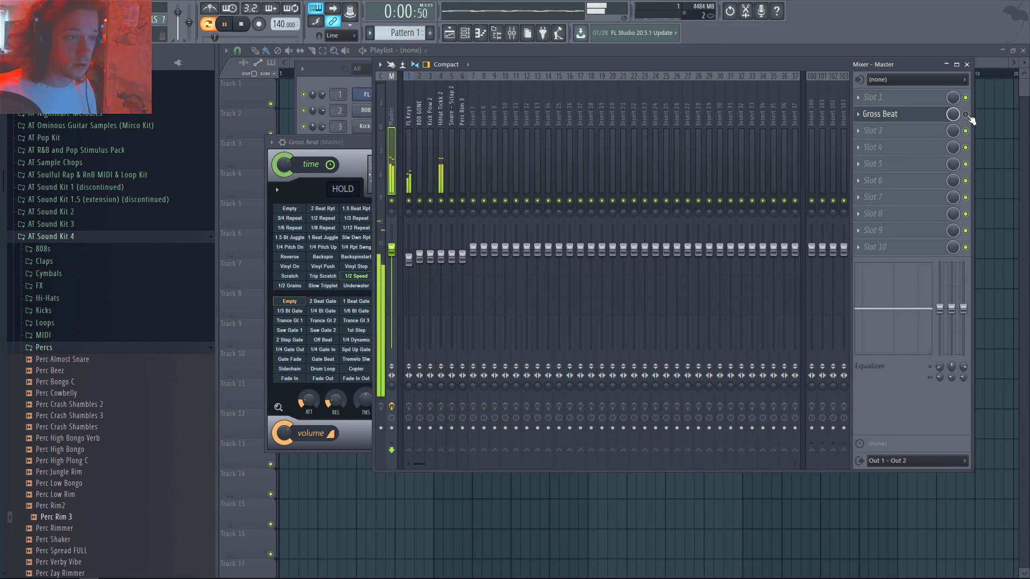
pyautogui.press('space')
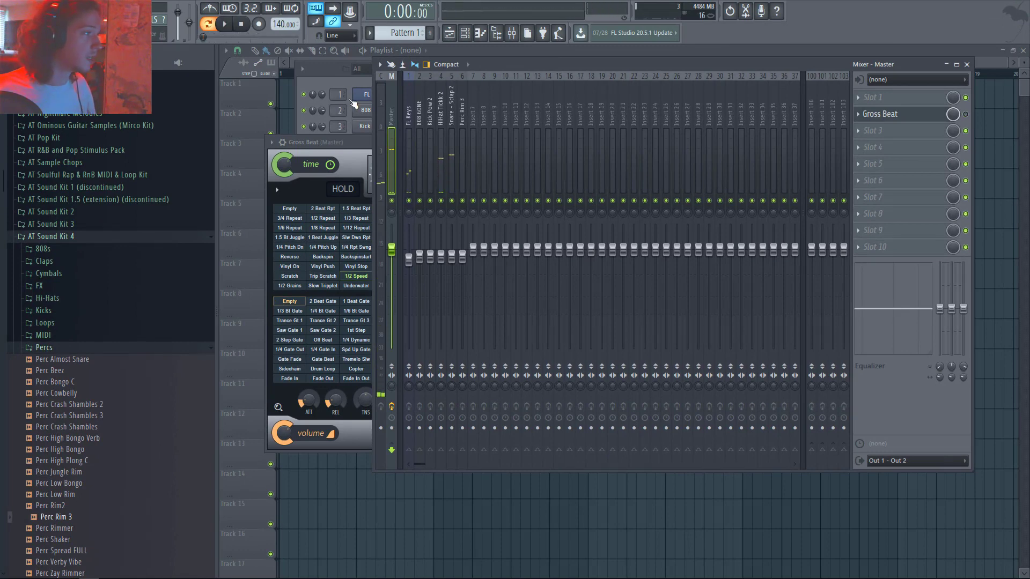
pyautogui.press('F6')
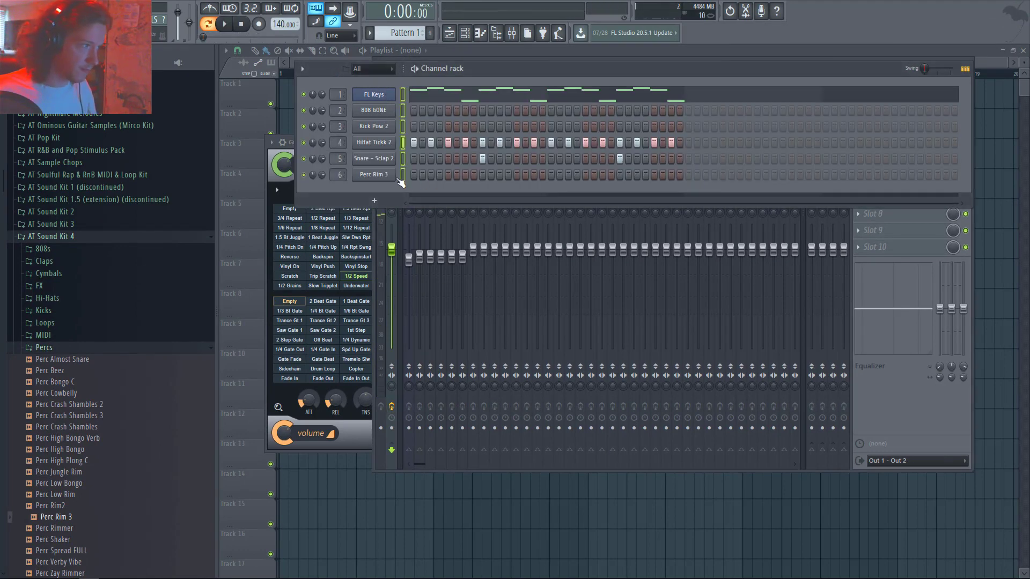
pyautogui.click(373, 174)
pyautogui.click(398, 99)
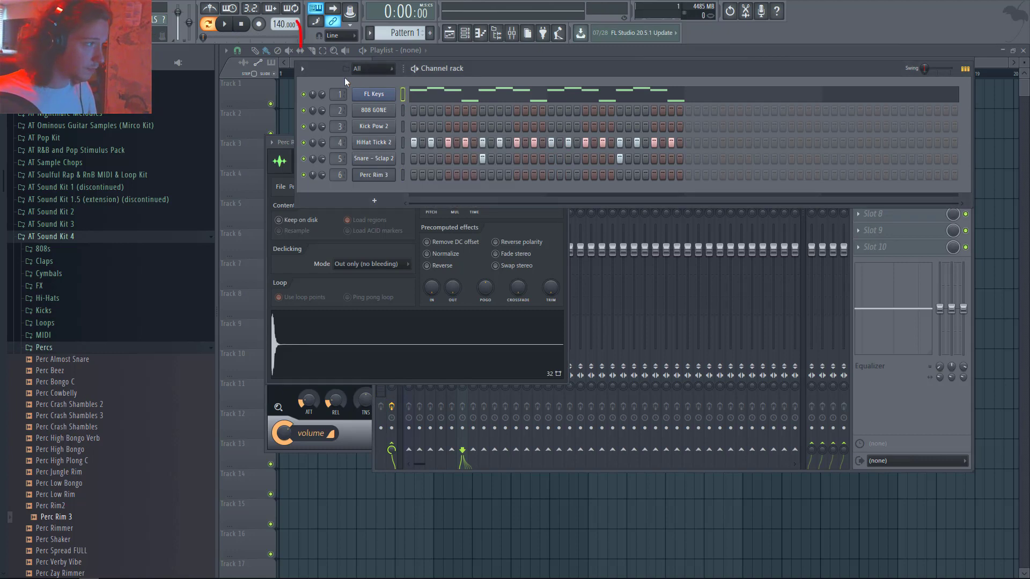
# Step: Switch to a new Pattern 2 and close the rack, sampler and mixer windows
pyautogui.press('F4')
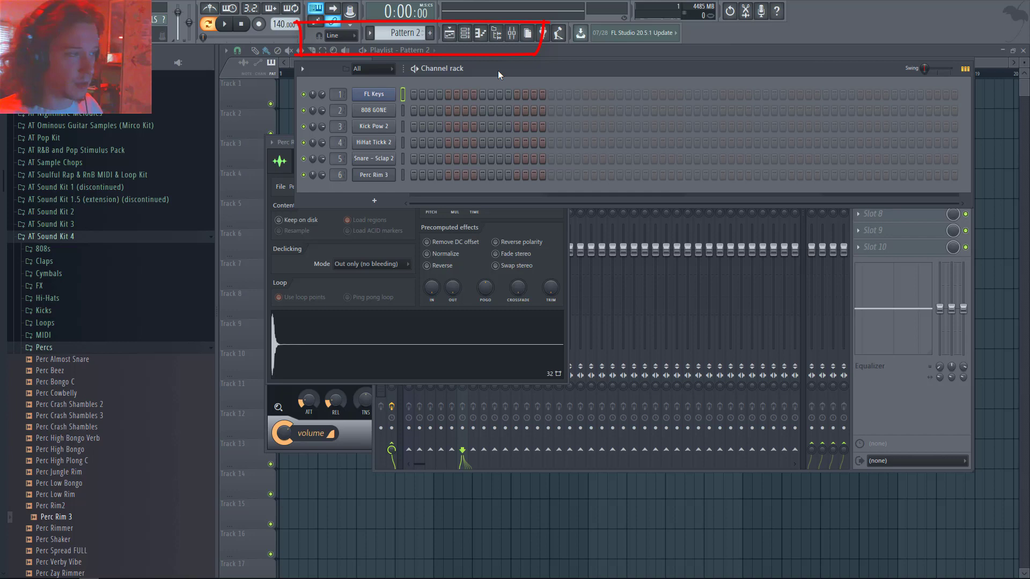
pyautogui.press('KP_Subtract')
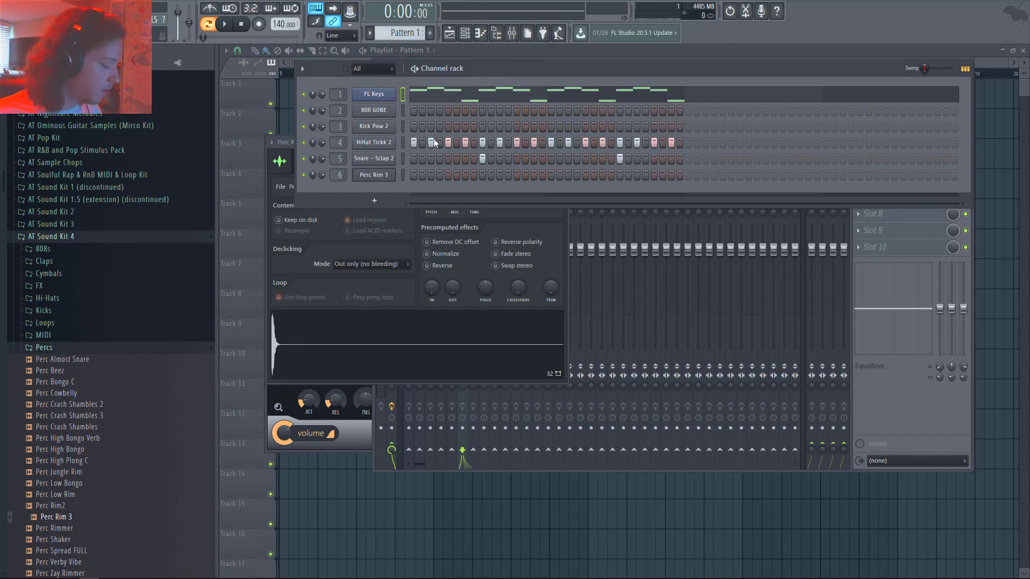
pyautogui.press('KP_Add')
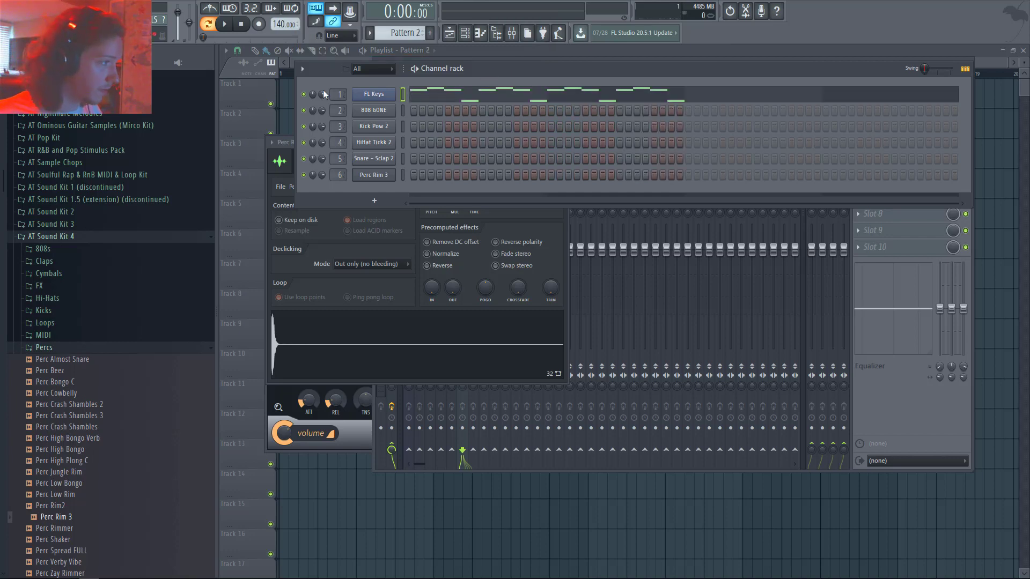
pyautogui.press('F12')
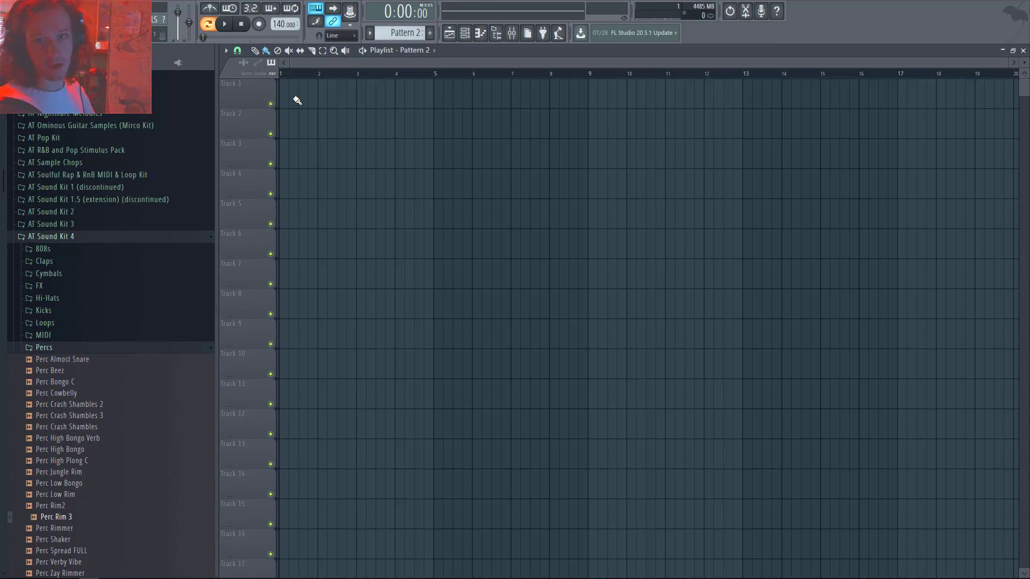
# Step: Place two Pattern 2 clips on Track 1 starting at bar 1, removing the extra copies
pyautogui.click(296, 100)
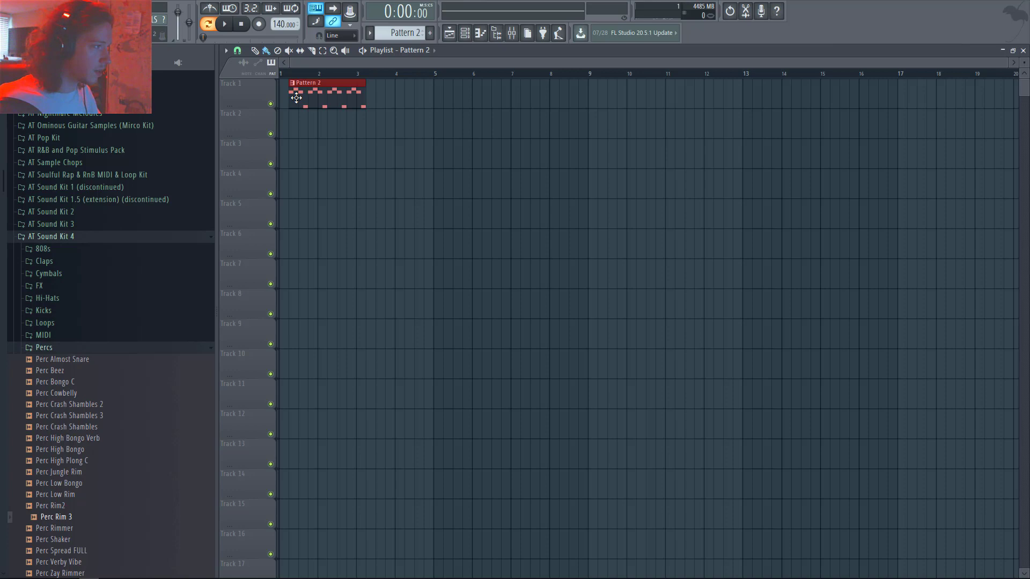
pyautogui.moveTo(296, 98); pyautogui.dragTo(287, 98)
pyautogui.hotkey('ctrl', 'b')
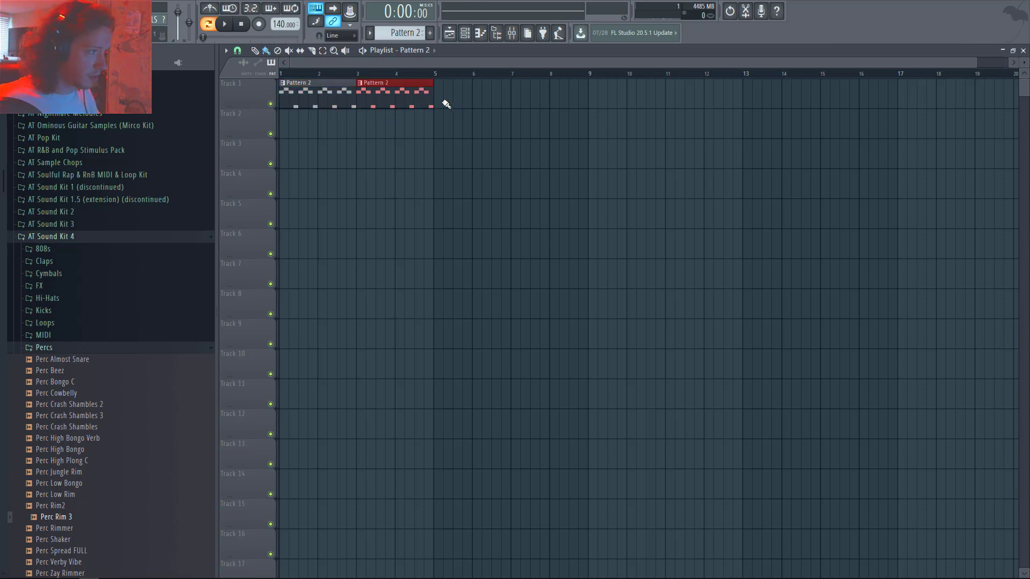
pyautogui.hotkey('ctrl', 'b')
pyautogui.hotkey('ctrl', 'b')
pyautogui.rightClick(506, 103)
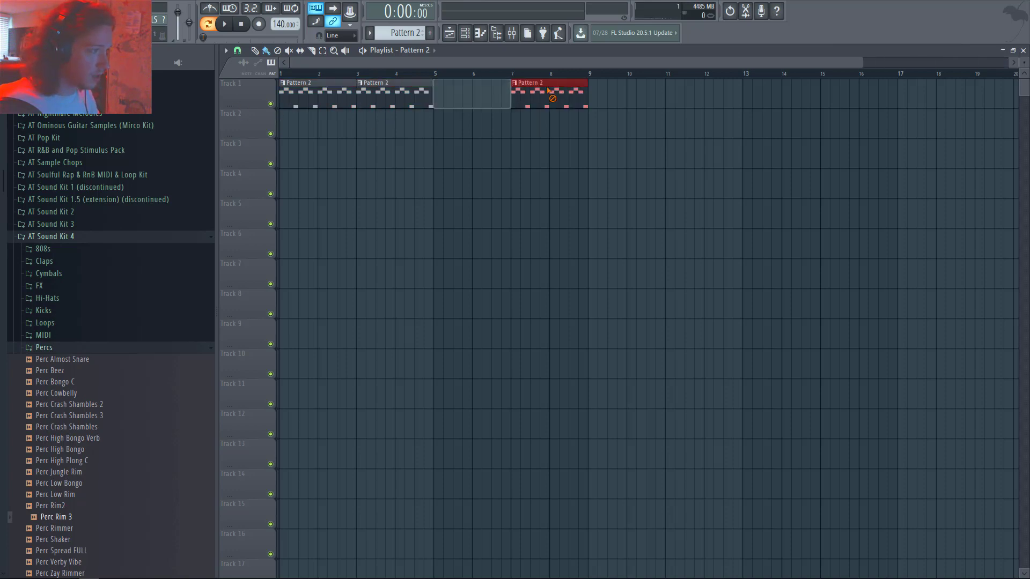
pyautogui.rightClick(551, 95)
# Step: Lay four Pattern 1 clips on Track 2 from bar 5 through bar 12
pyautogui.click(414, 50)
pyautogui.click(424, 71)
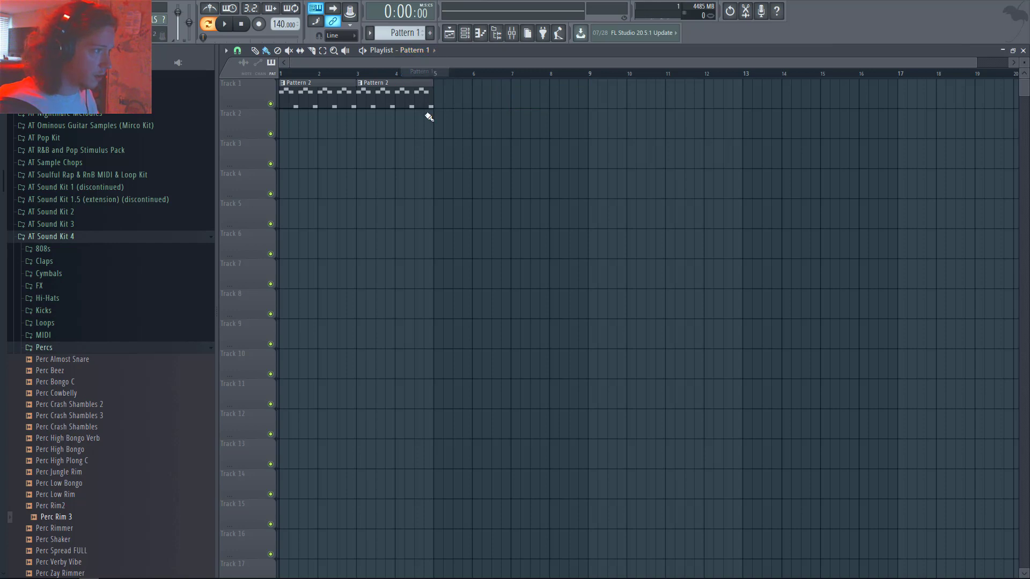
pyautogui.click(414, 51)
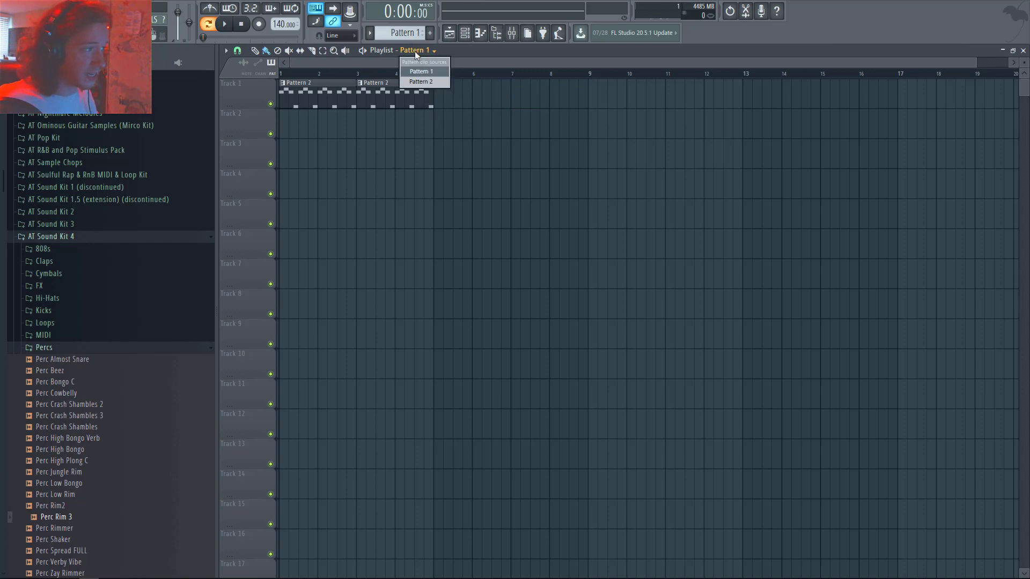
pyautogui.click(432, 71)
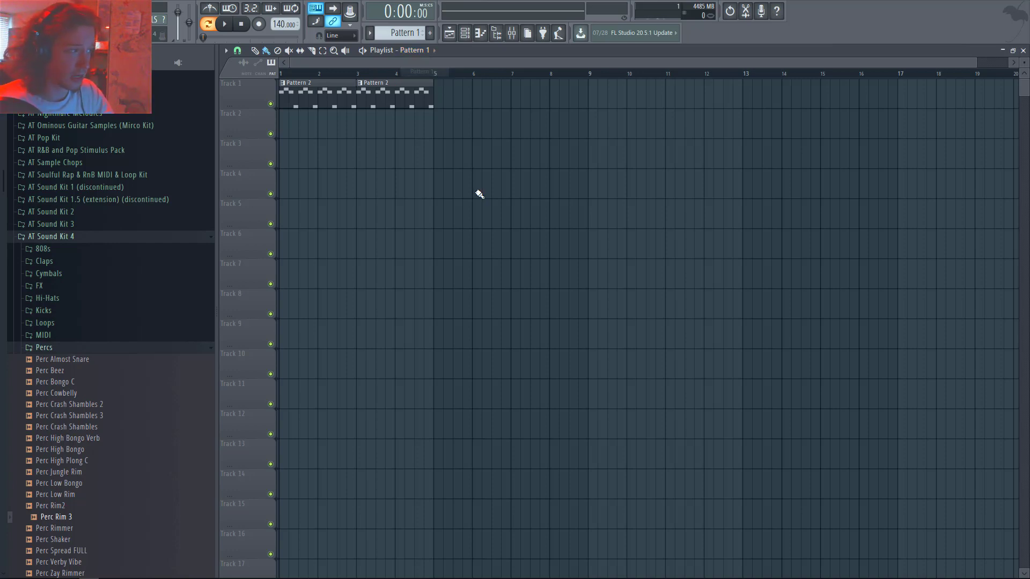
pyautogui.click(437, 134)
pyautogui.hotkey('ctrl', 'b')
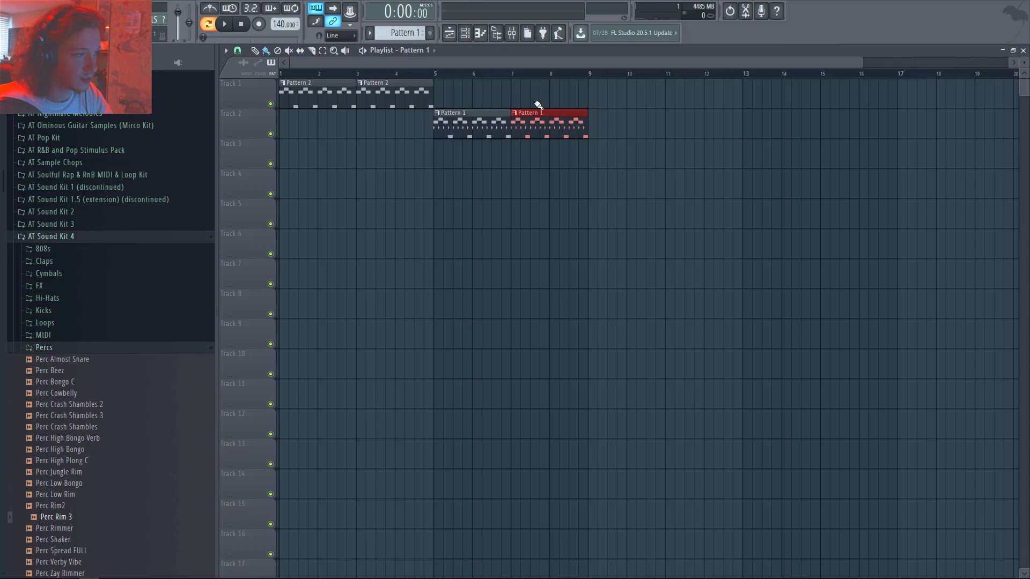
pyautogui.hotkey('ctrl', 'b')
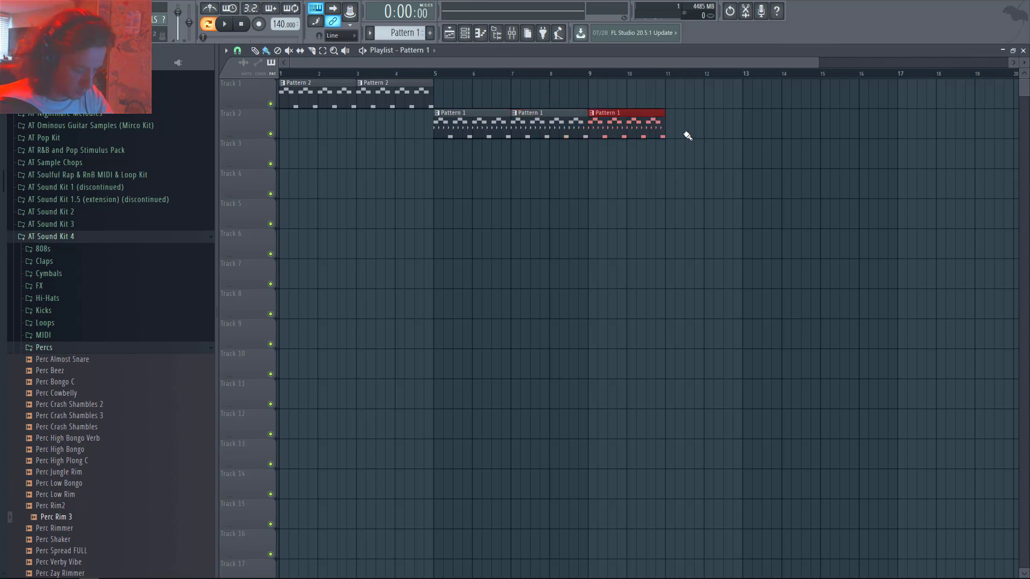
pyautogui.hotkey('ctrl', 'b')
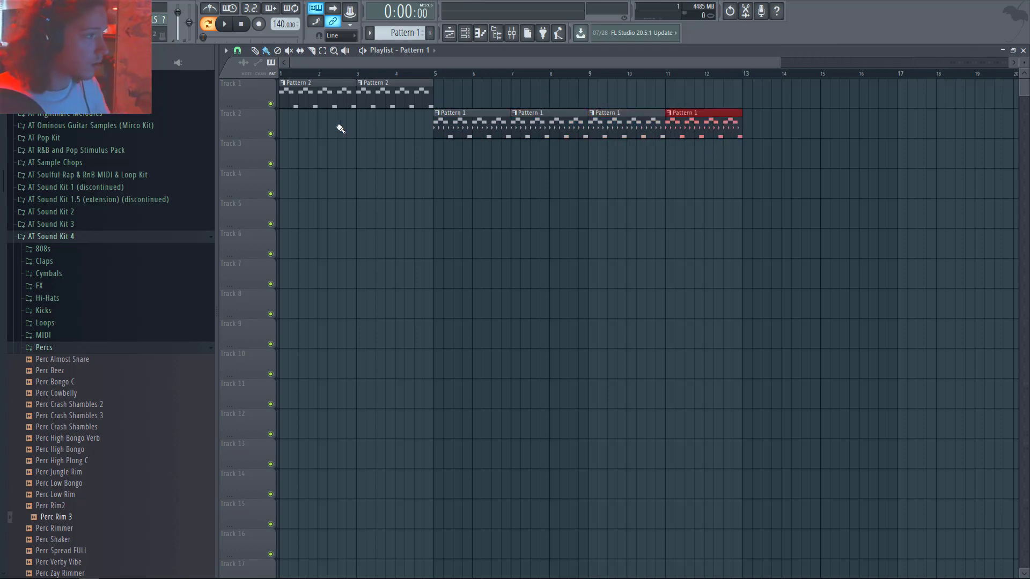
pyautogui.click(328, 141)
pyautogui.click(224, 25)
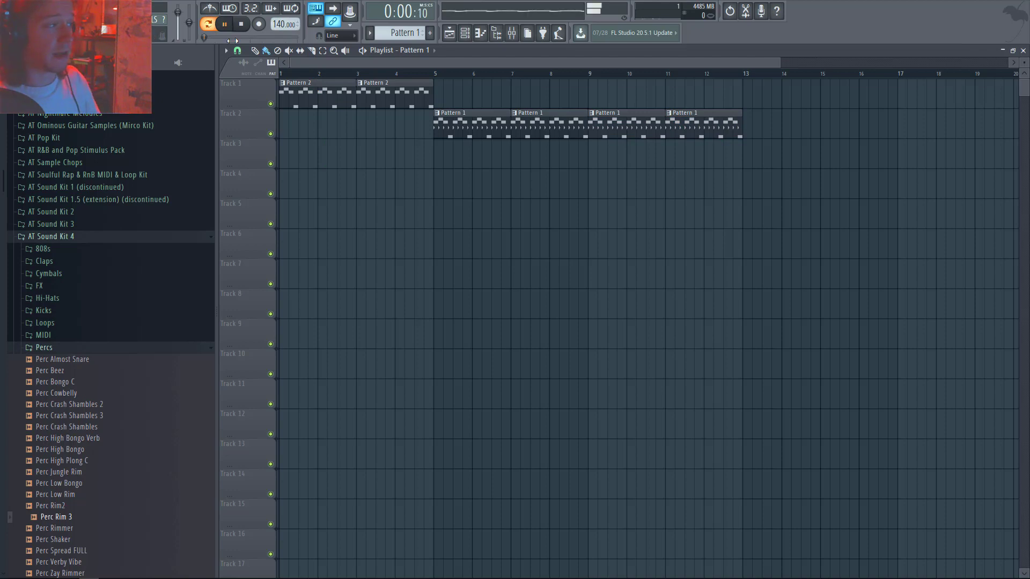
pyautogui.press('space')
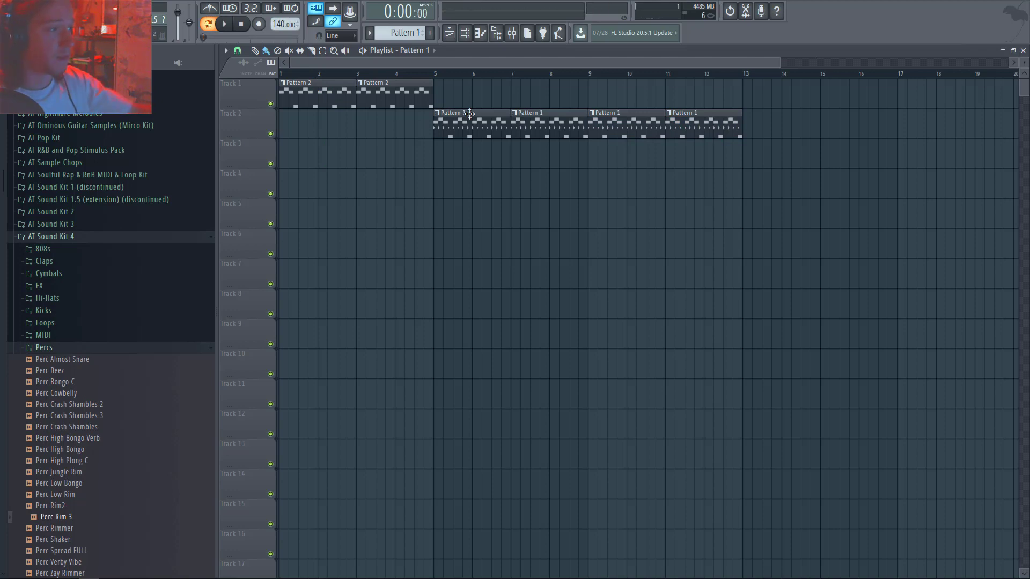
pyautogui.click(209, 24)
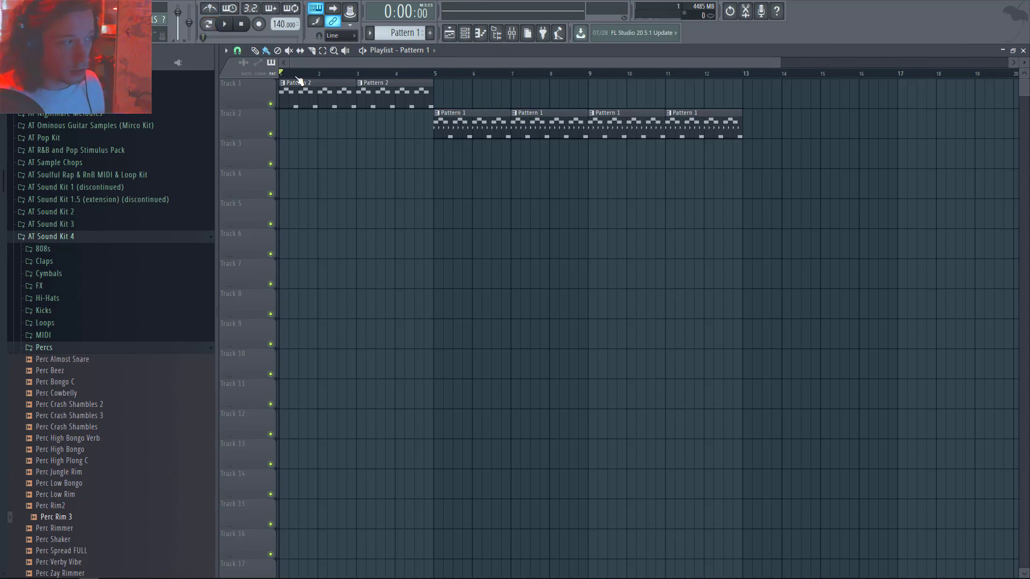
pyautogui.press('space')
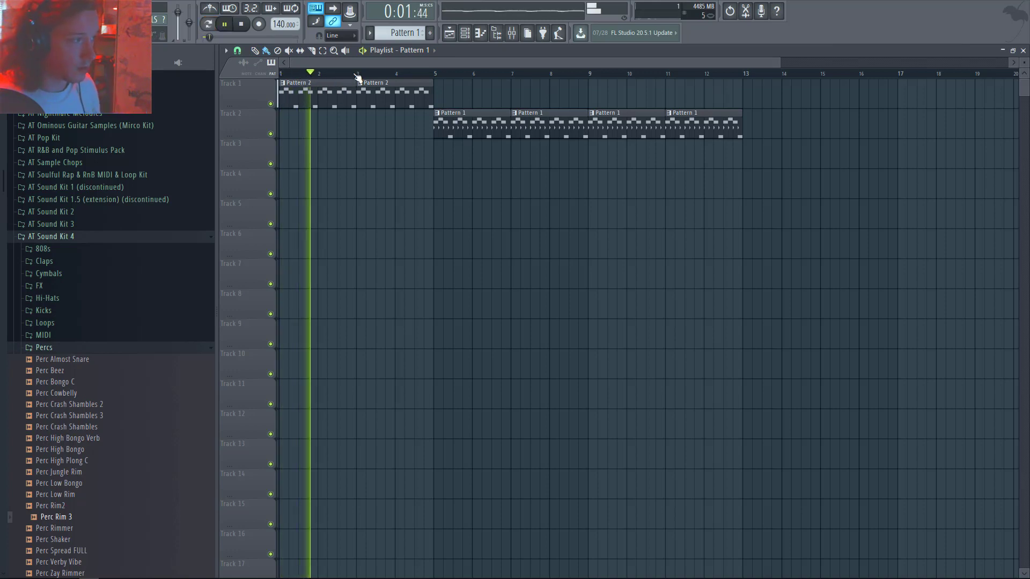
pyautogui.press('space')
pyautogui.click(208, 24)
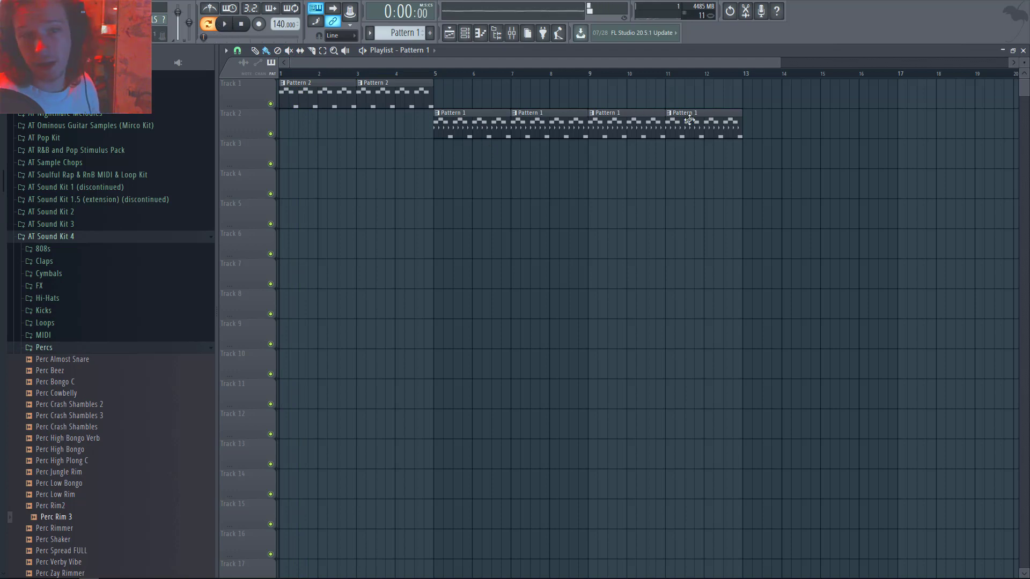
pyautogui.click(356, 74)
pyautogui.press('space')
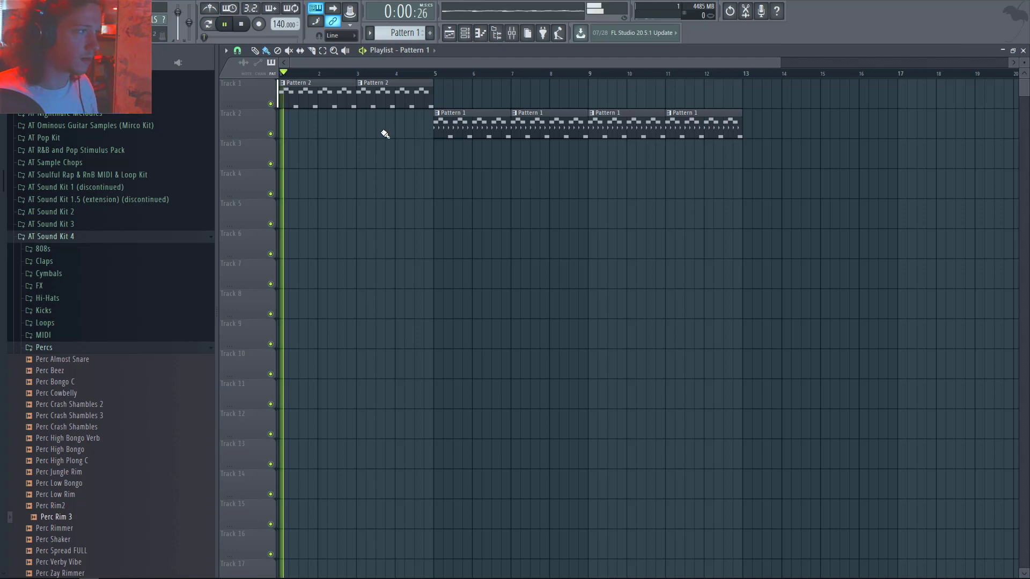
pyautogui.scroll(-2, 385, 133)
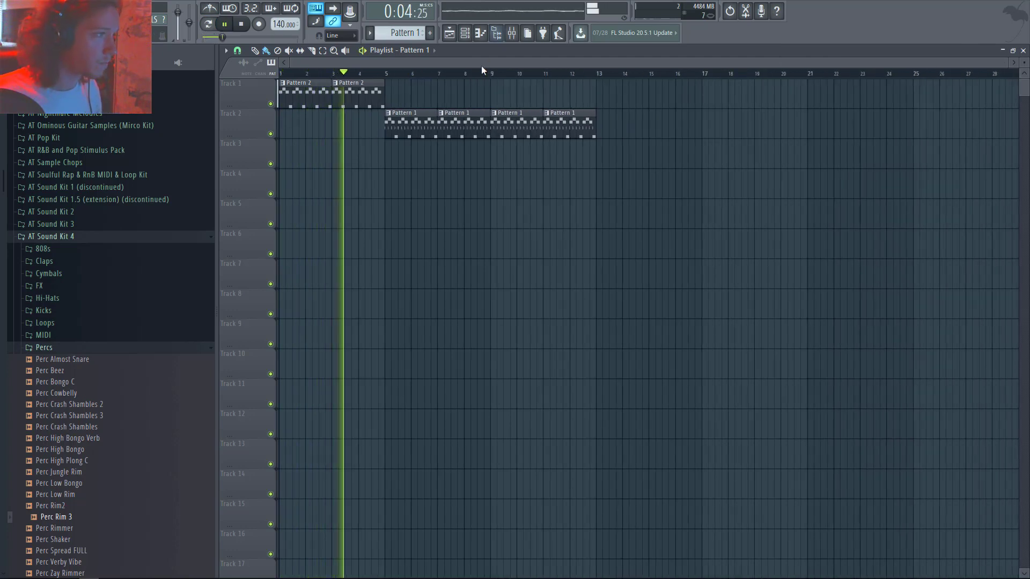
pyautogui.click(512, 33)
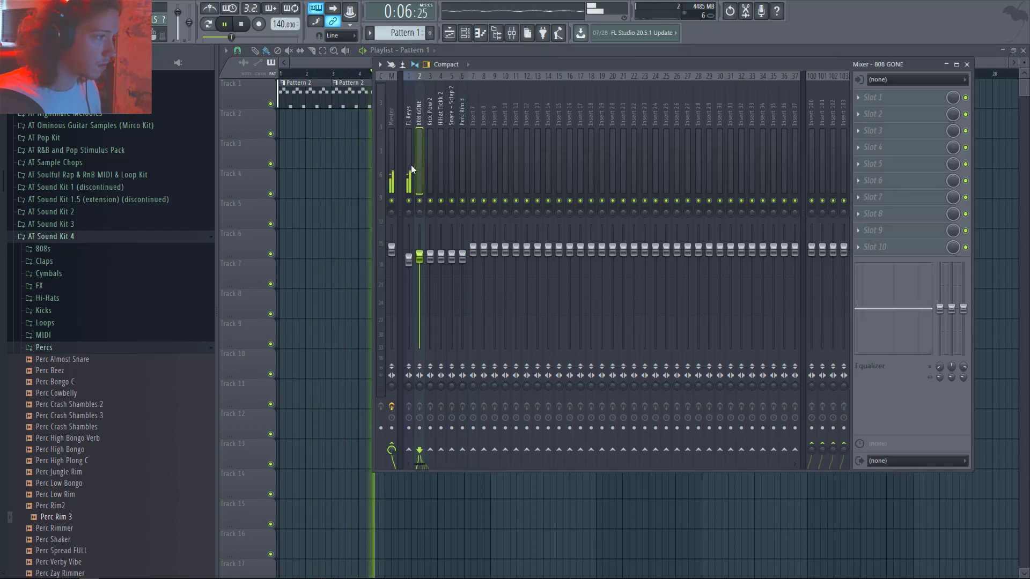
pyautogui.rightClick(364, 212)
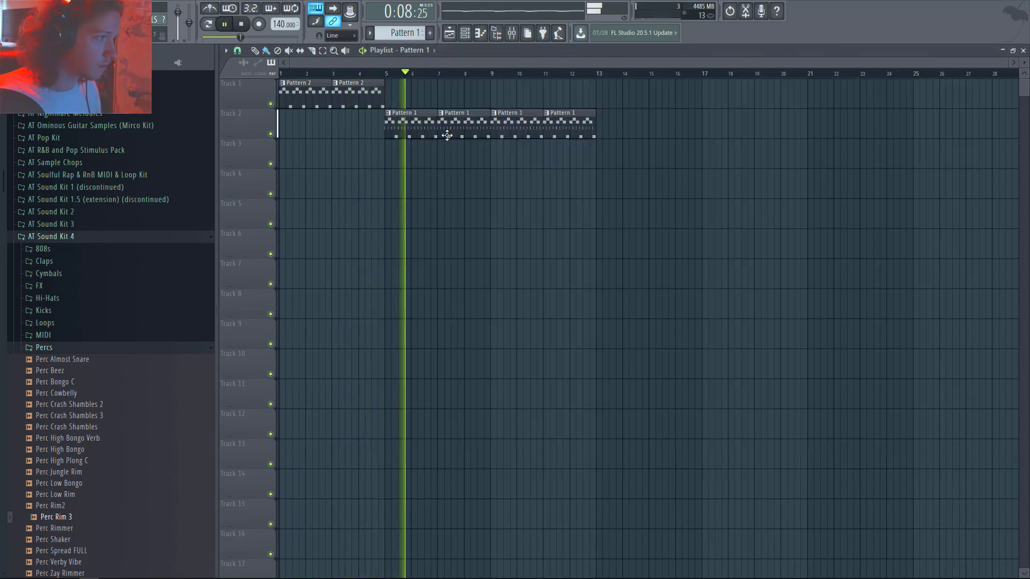
pyautogui.press('space')
# Step: Make the bar-9 clip a new Pattern 2, move it to Track 3, and add a second copy
pyautogui.click(493, 113)
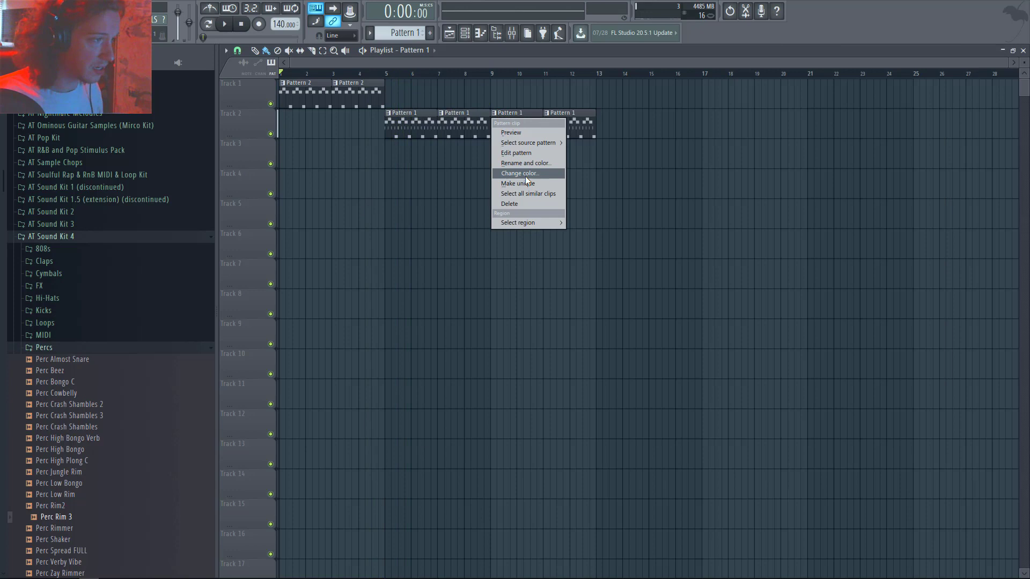
pyautogui.click(526, 176)
pyautogui.moveTo(518, 134); pyautogui.dragTo(518, 163)
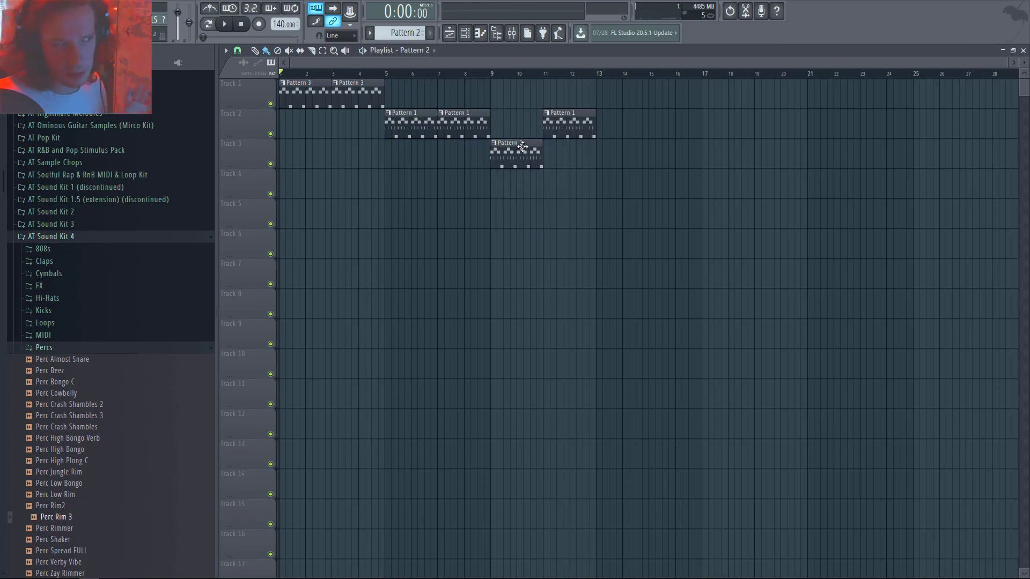
pyautogui.rightClick(555, 132)
pyautogui.click(558, 152)
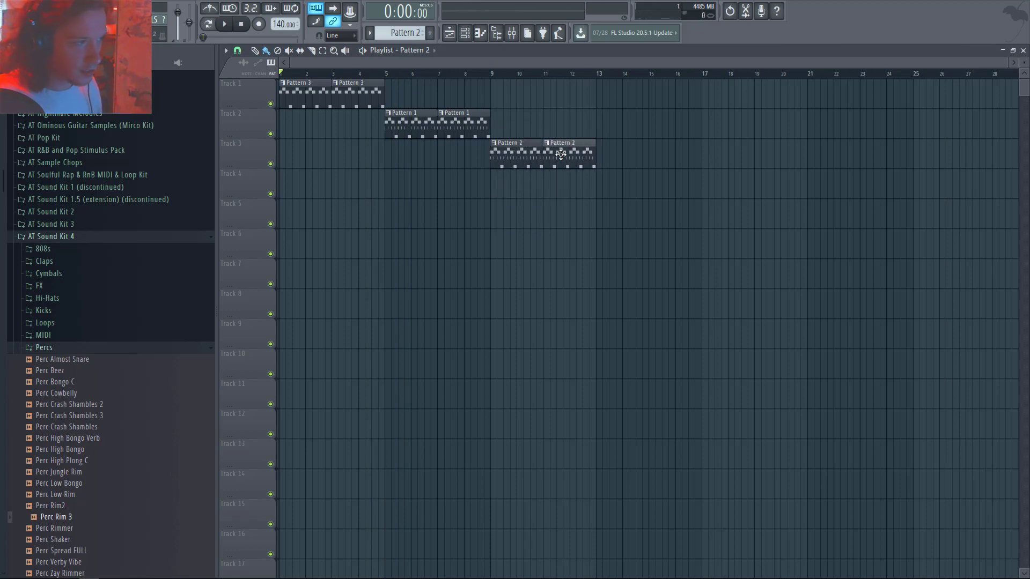
# Step: Add Perc Rim 3 hits to Pattern 2 and play the song from bar 9 to hear them
pyautogui.doubleClick(512, 159)
pyautogui.press('F6')
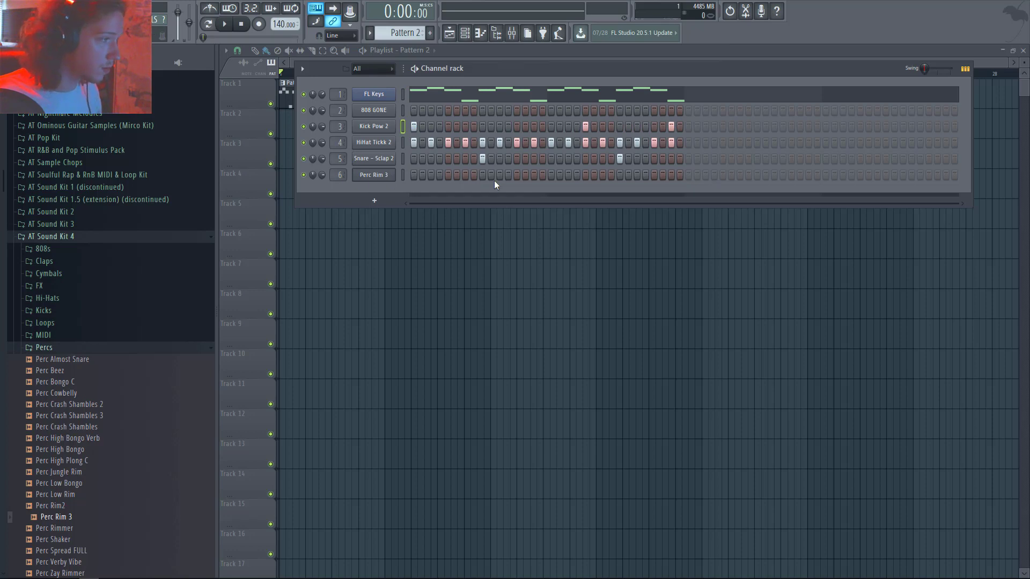
pyautogui.rightClick(520, 176)
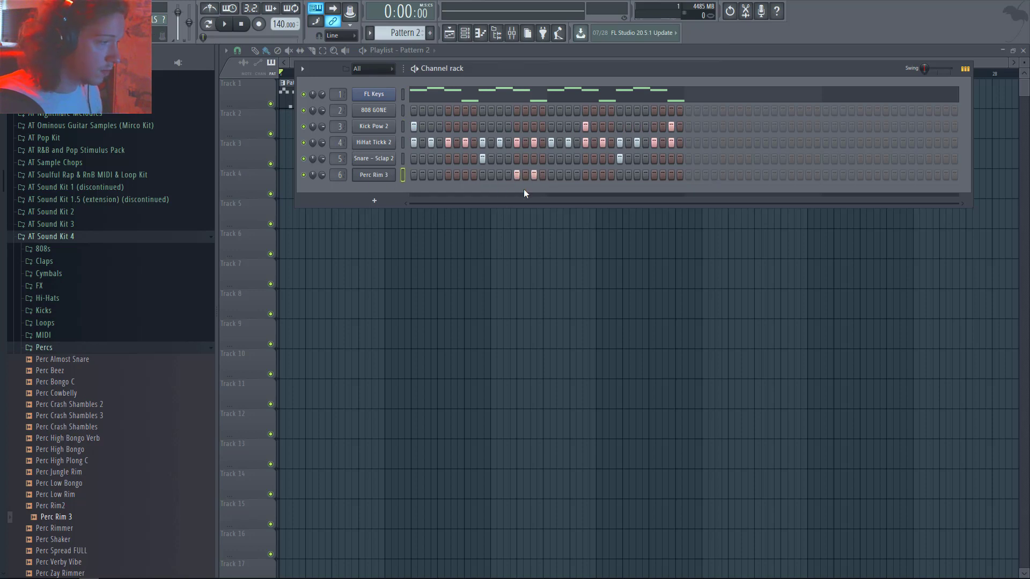
pyautogui.press('F6')
pyautogui.click(498, 74)
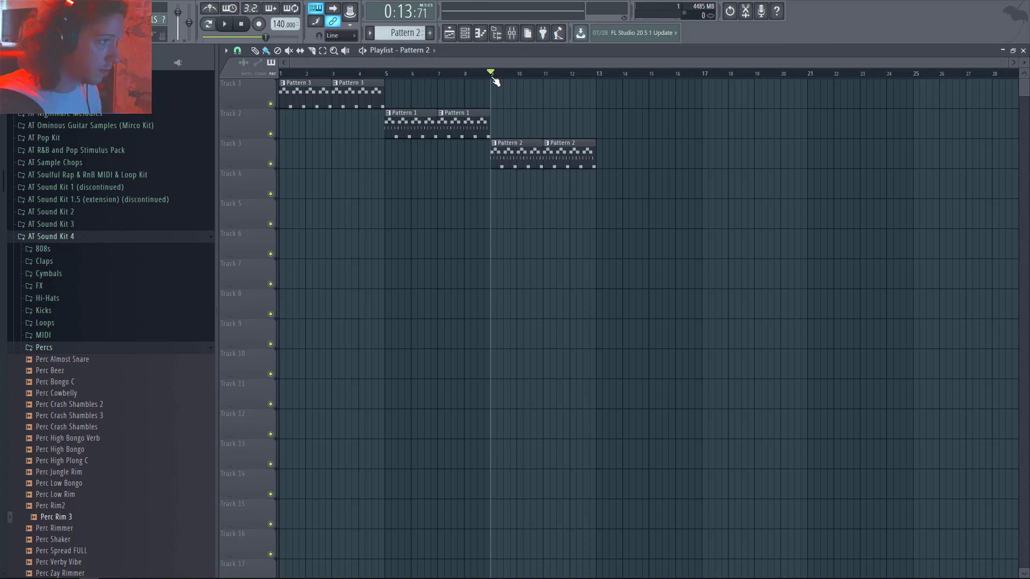
pyautogui.press('space')
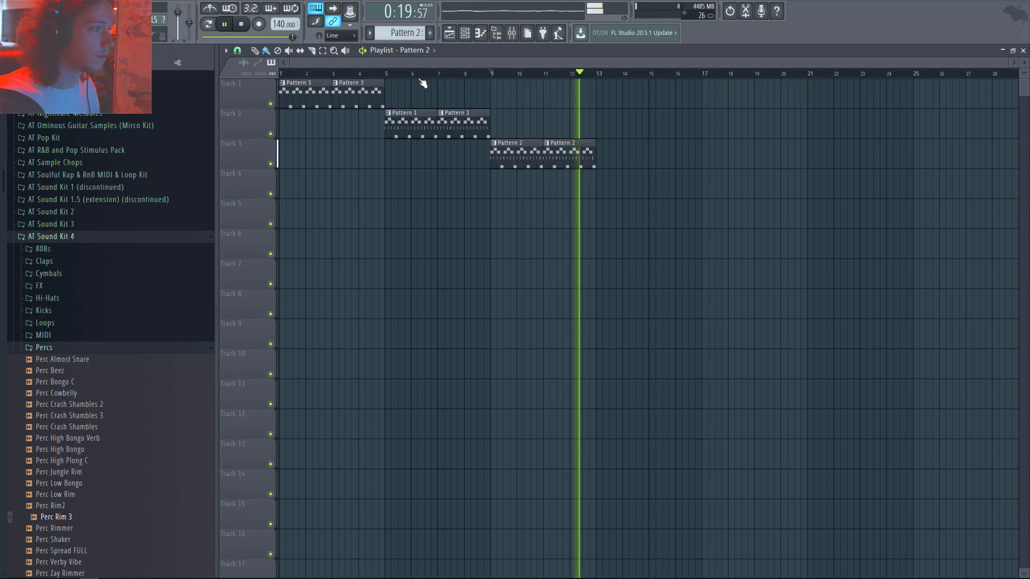
pyautogui.press('space')
# Step: Place a clip on Track 4 at bar 13 and make it a unique Pattern 3
pyautogui.click(594, 184)
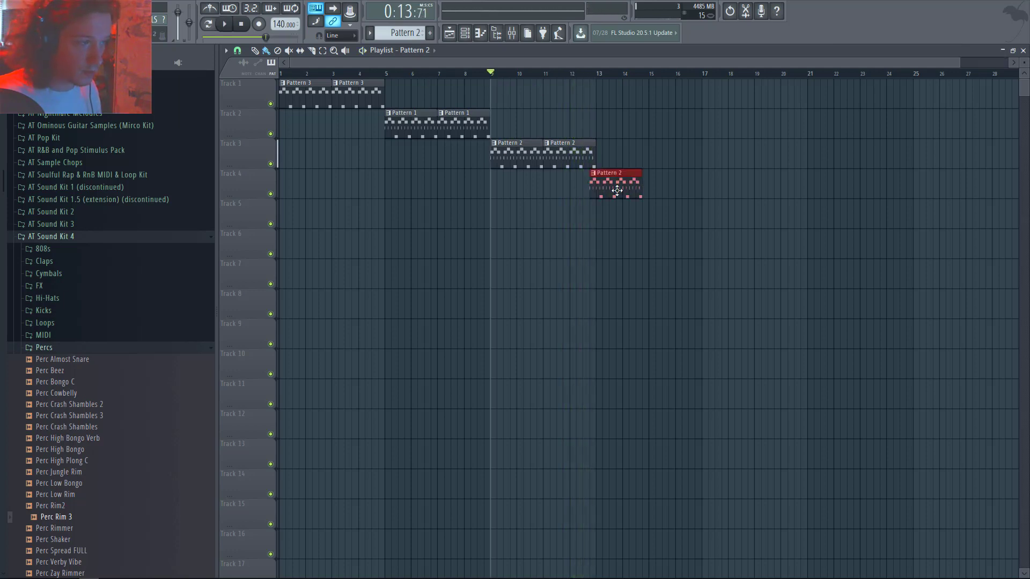
pyautogui.moveTo(615, 194); pyautogui.dragTo(606, 179)
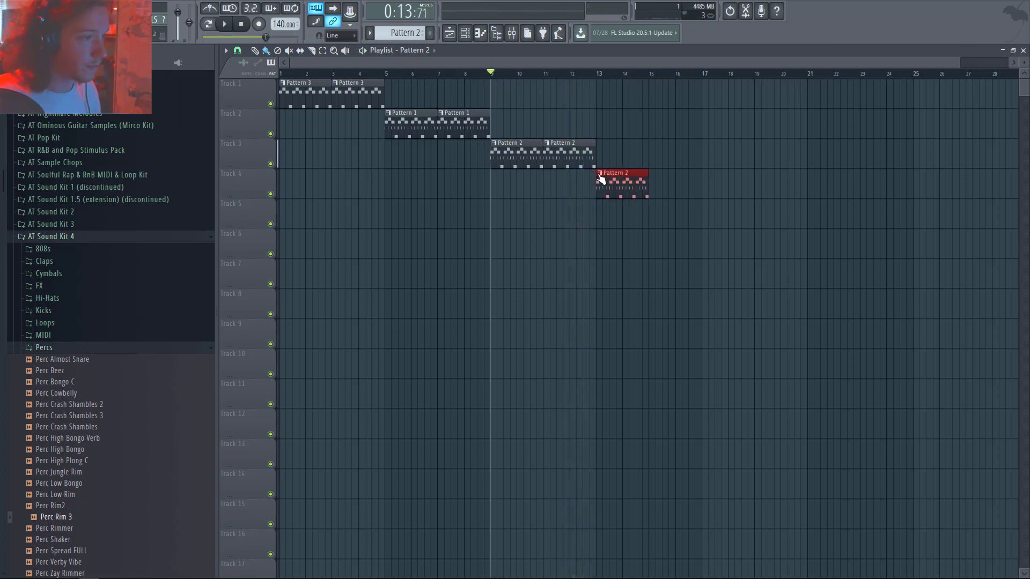
pyautogui.click(600, 175)
pyautogui.click(627, 248)
# Step: Draw 808 GONE notes in Pattern 3's piano roll: two D5 notes and one E5
pyautogui.doubleClick(626, 189)
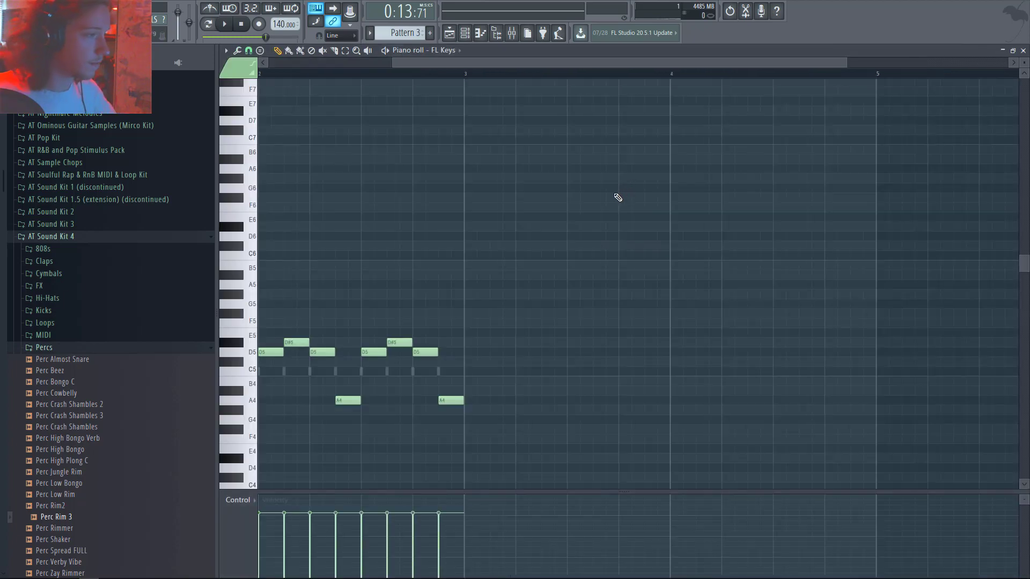
pyautogui.press('F6')
pyautogui.rightClick(408, 110)
pyautogui.click(423, 112)
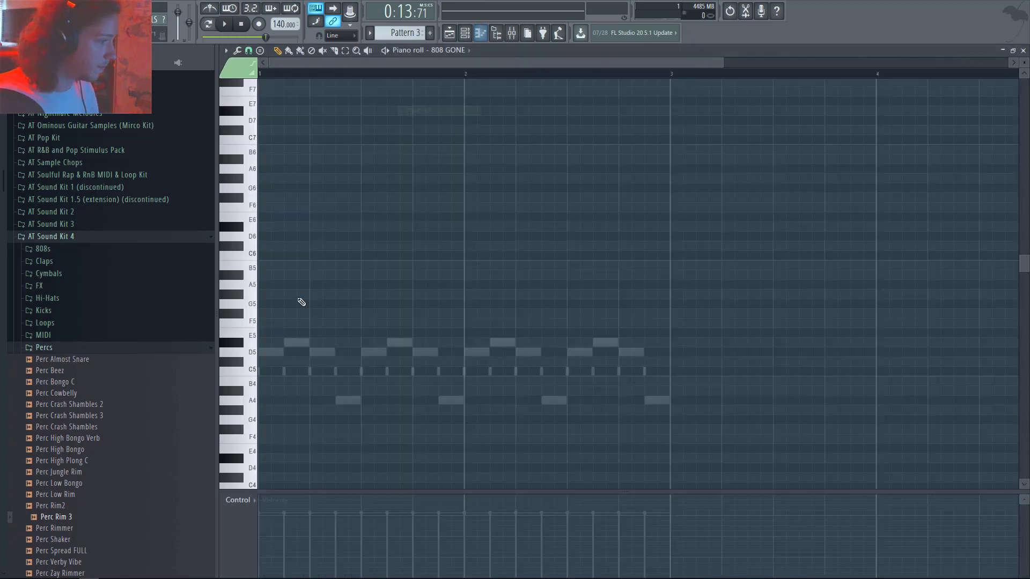
pyautogui.click(265, 352)
pyautogui.click(289, 352)
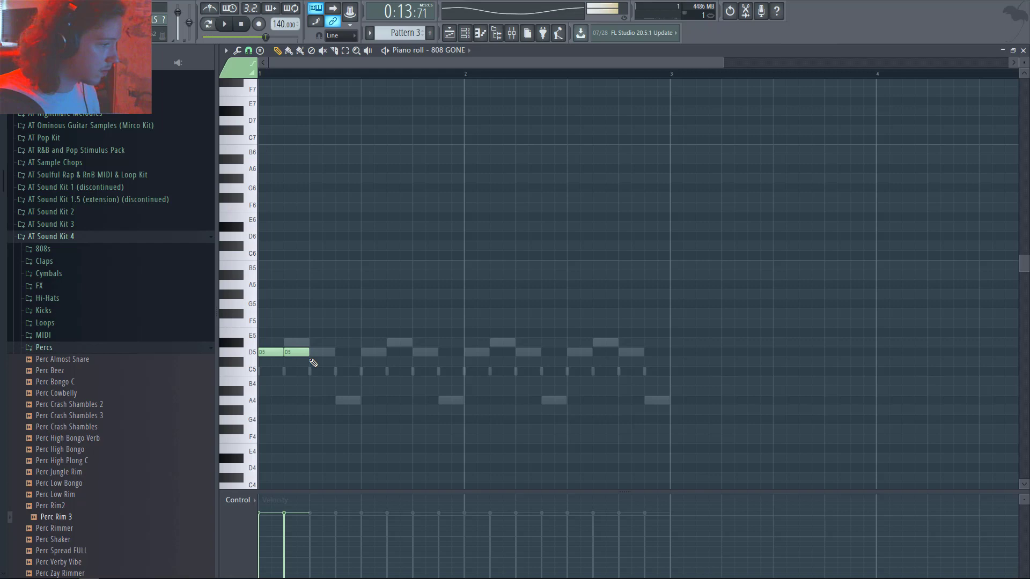
pyautogui.rightClick(300, 352)
pyautogui.click(417, 353)
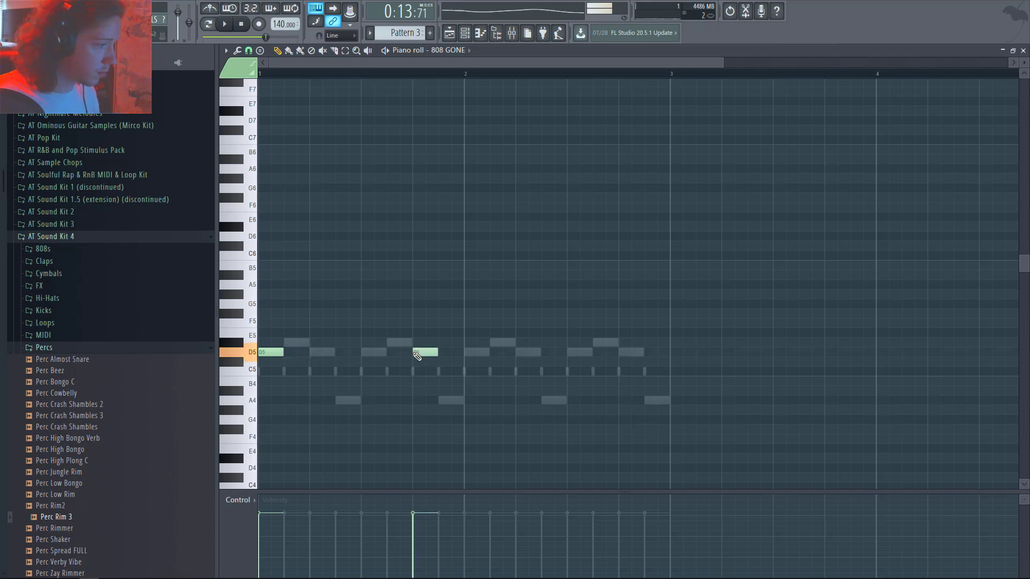
pyautogui.click(593, 344)
pyautogui.press('F7')
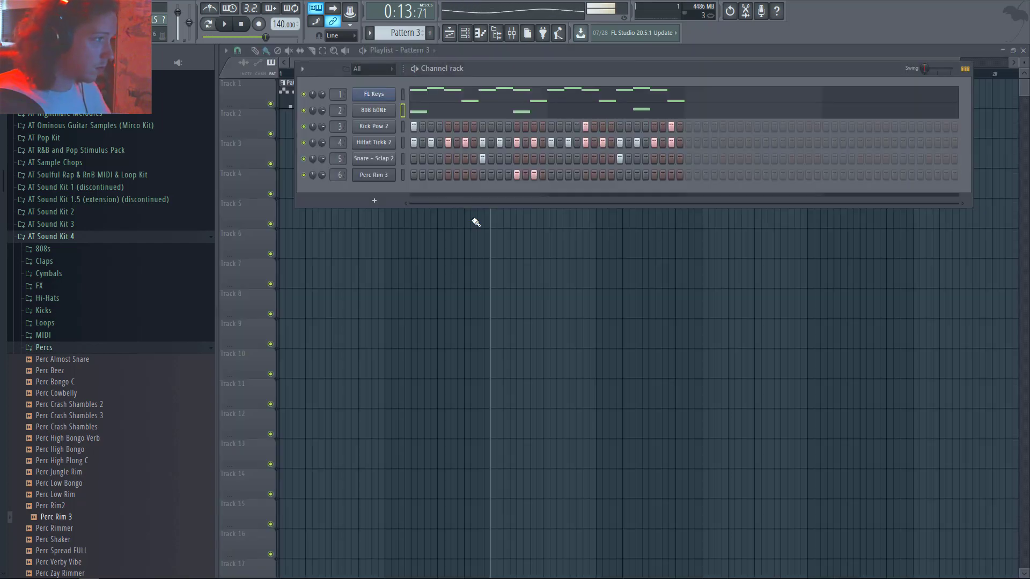
# Step: Check the 808 GONE channel's volume envelope and miscellaneous settings, then return to the Playlist
pyautogui.click(374, 111)
pyautogui.click(359, 216)
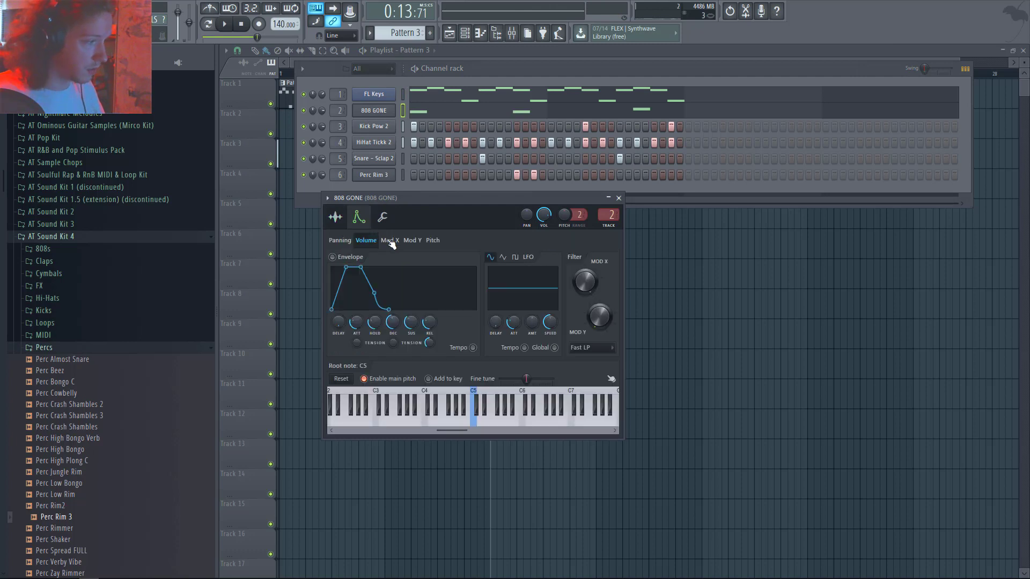
pyautogui.click(383, 217)
pyautogui.press('F5')
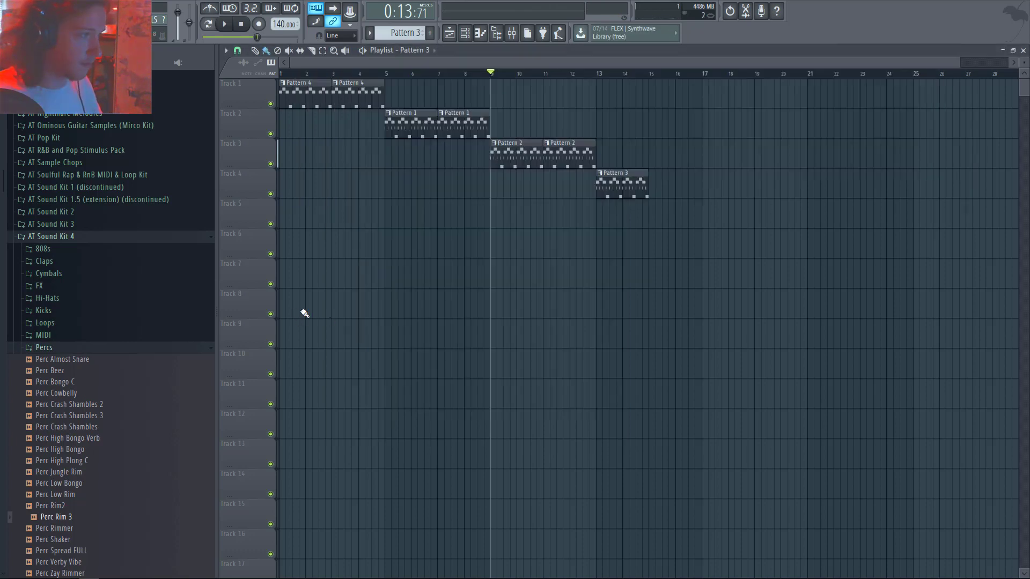
# Step: While playing from bar 9, add a second Pattern 3 clip after the first on Track 4
pyautogui.press('space')
pyautogui.moveTo(632, 184)
pyautogui.mouseDown()
pyautogui.moveTo(644, 215)
pyautogui.moveTo(625, 172)
pyautogui.moveTo(615, 188)
pyautogui.mouseUp()
pyautogui.click(668, 183)
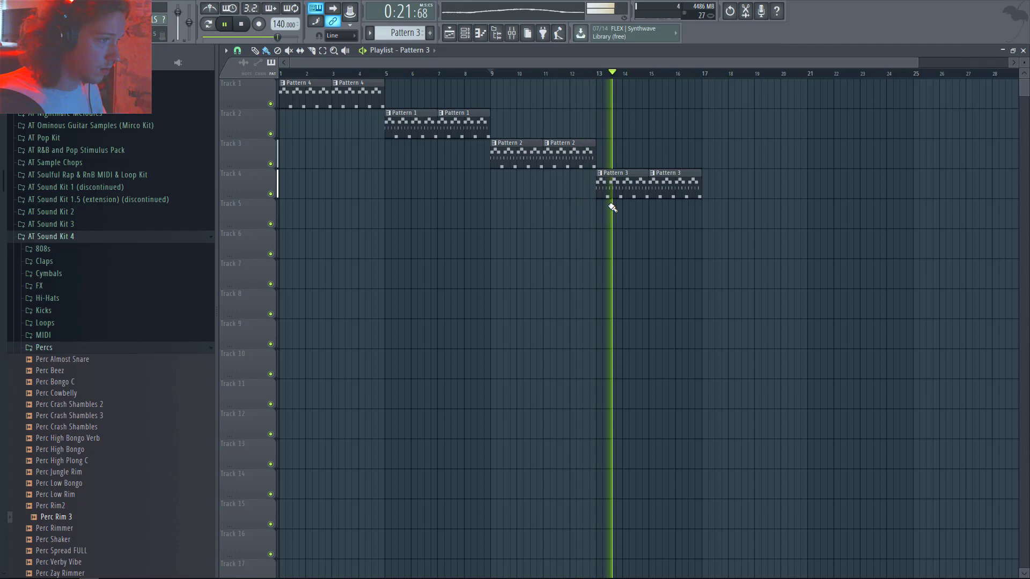
# Step: Review the 808 GONE notes in Pattern 3, then stop playback and rewind to the start
pyautogui.doubleClick(611, 185)
pyautogui.press('F6')
pyautogui.click(483, 115)
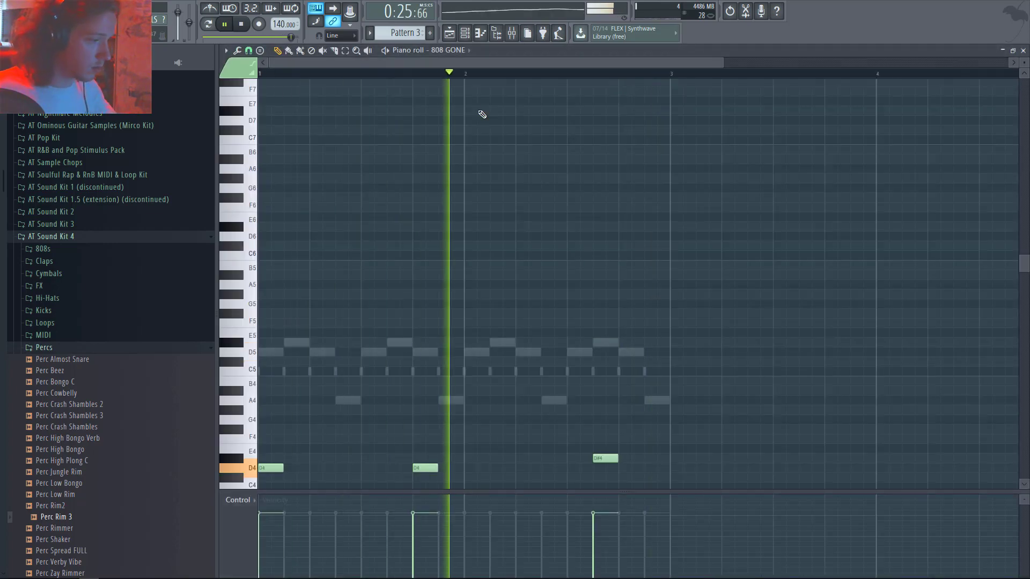
pyautogui.press('F7')
pyautogui.press('space')
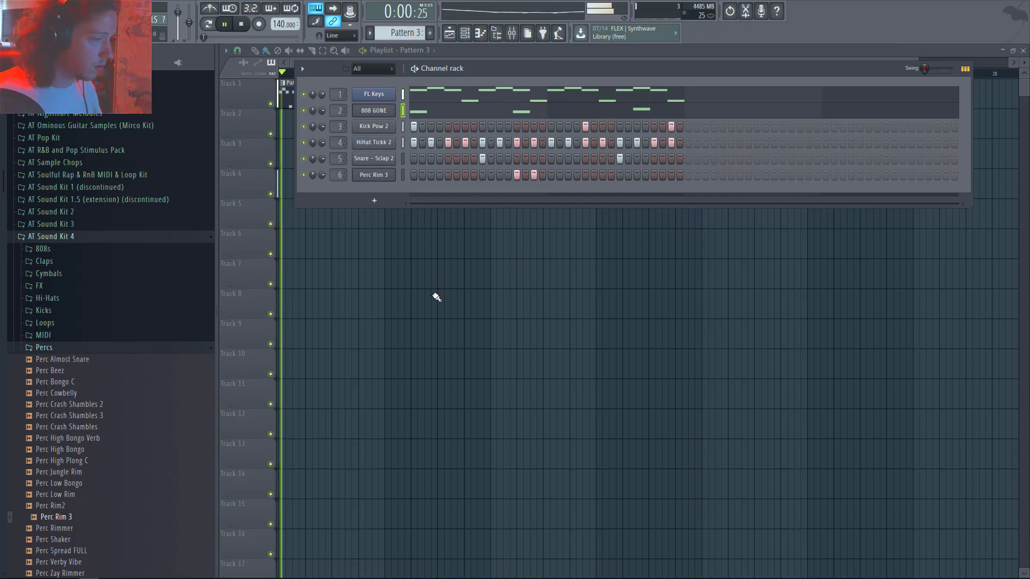
pyautogui.press('F6')
pyautogui.click(243, 24)
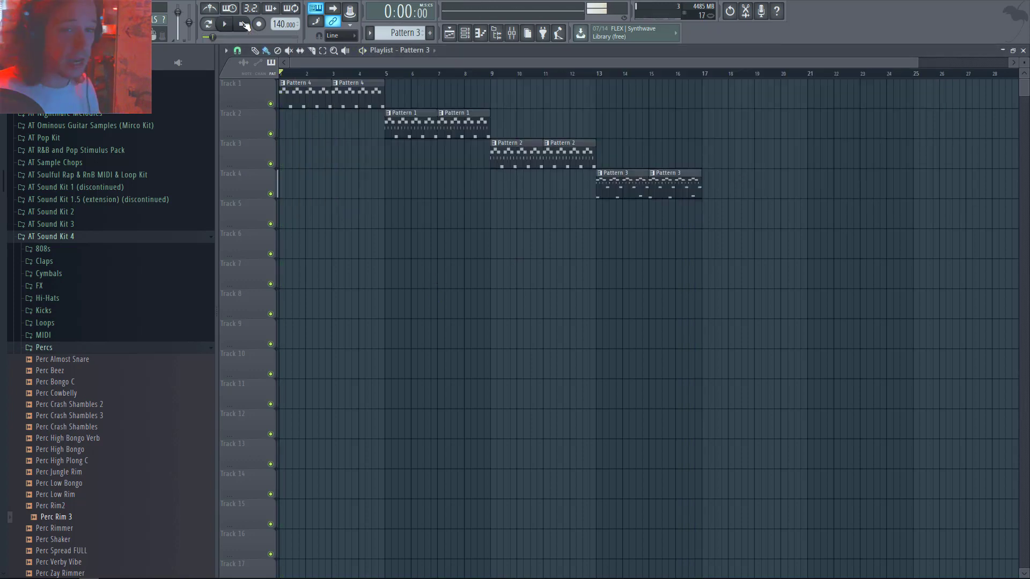
# Step: Select all playlist clips with Ctrl+A and choose File > Export > MP3 file
pyautogui.hotkey('ctrl', 'Down')
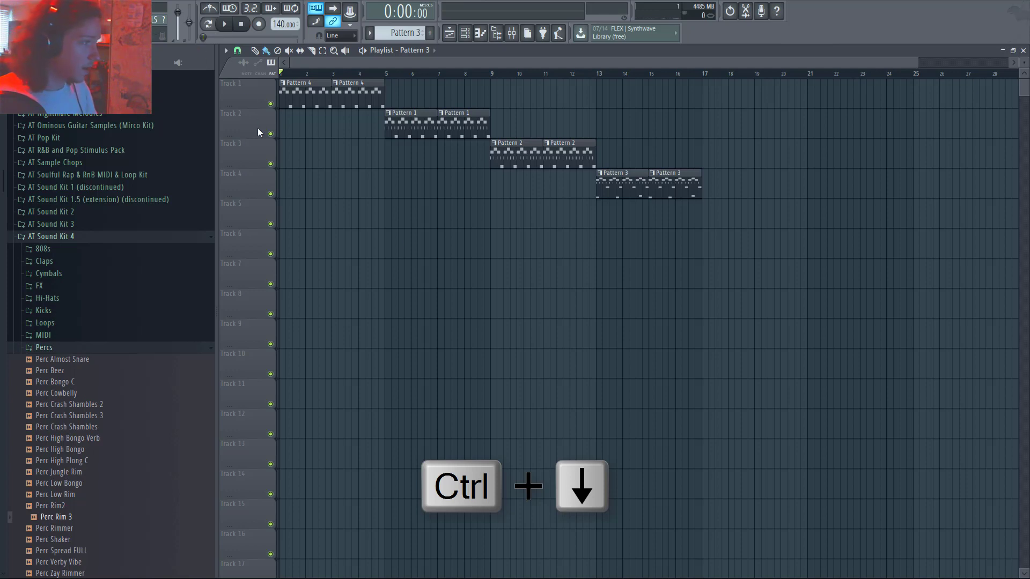
pyautogui.hotkey('ctrl', 'a')
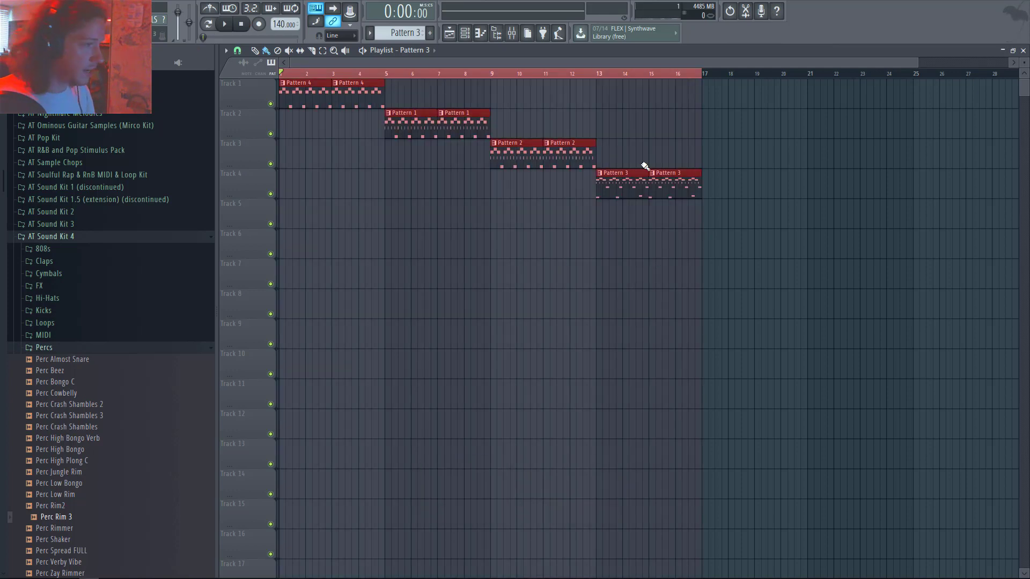
pyautogui.hotkey('ctrl', 'a')
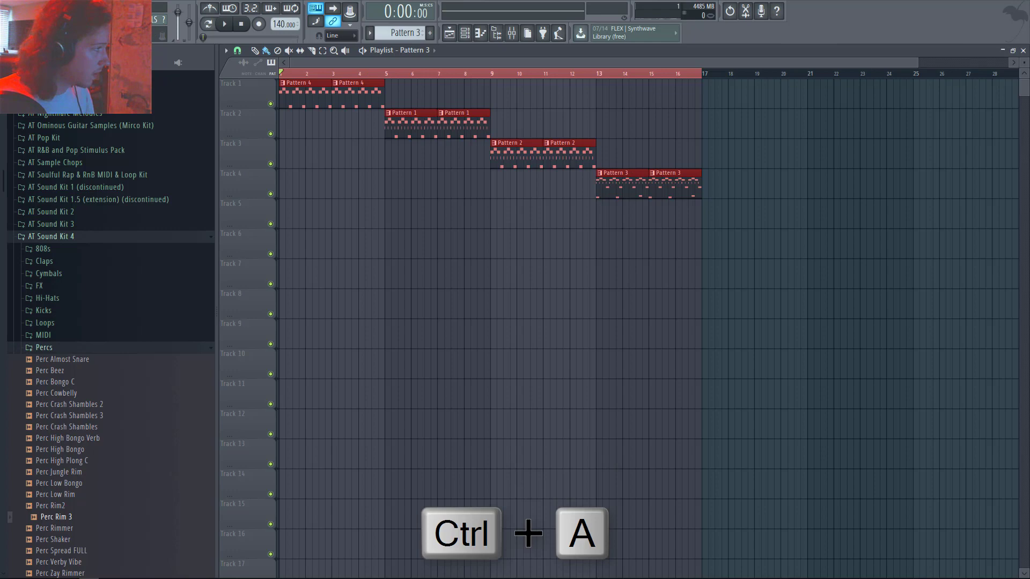
pyautogui.hotkey('alt', 'f')
pyautogui.moveTo(53, 115)
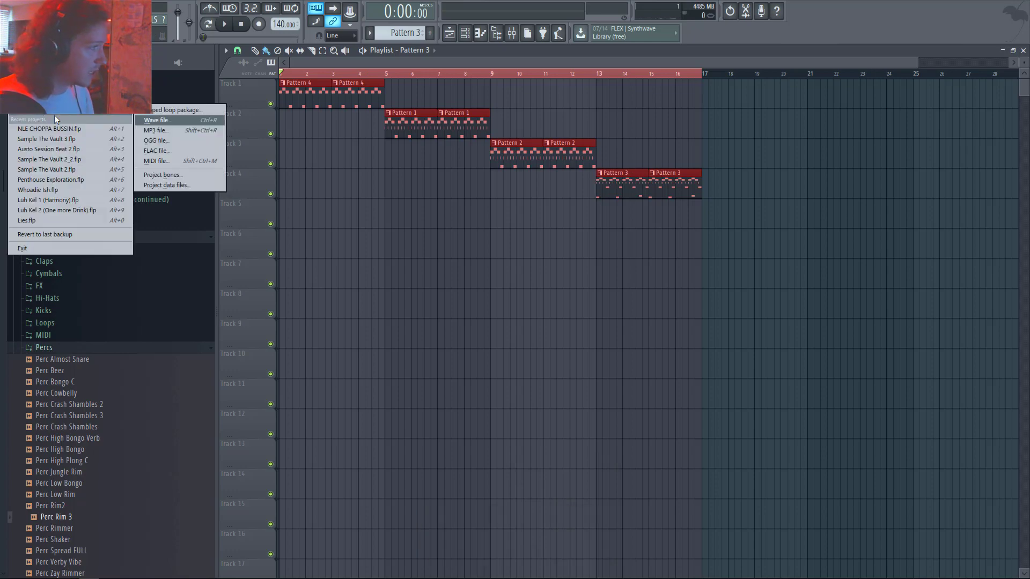
pyautogui.click(169, 131)
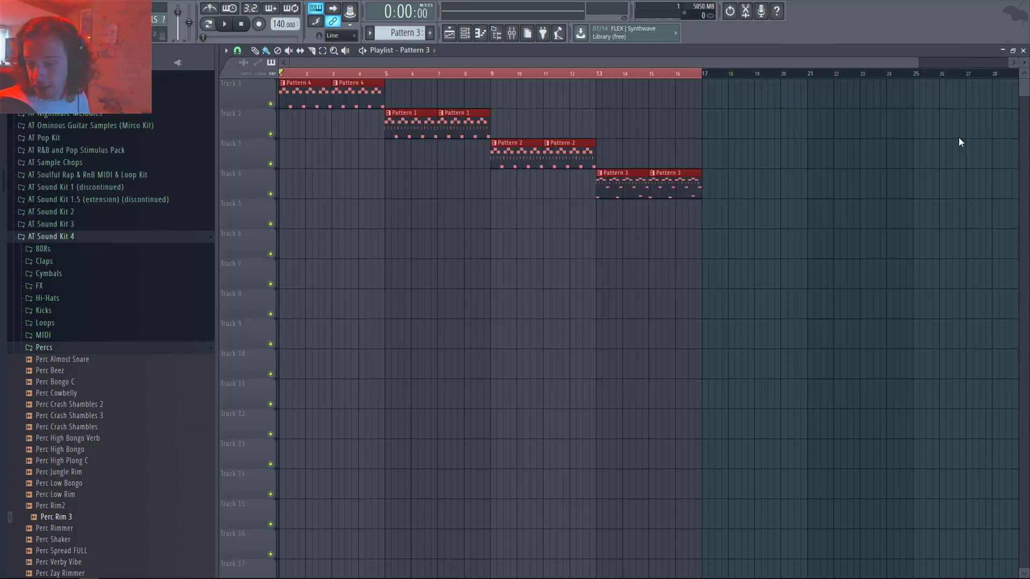